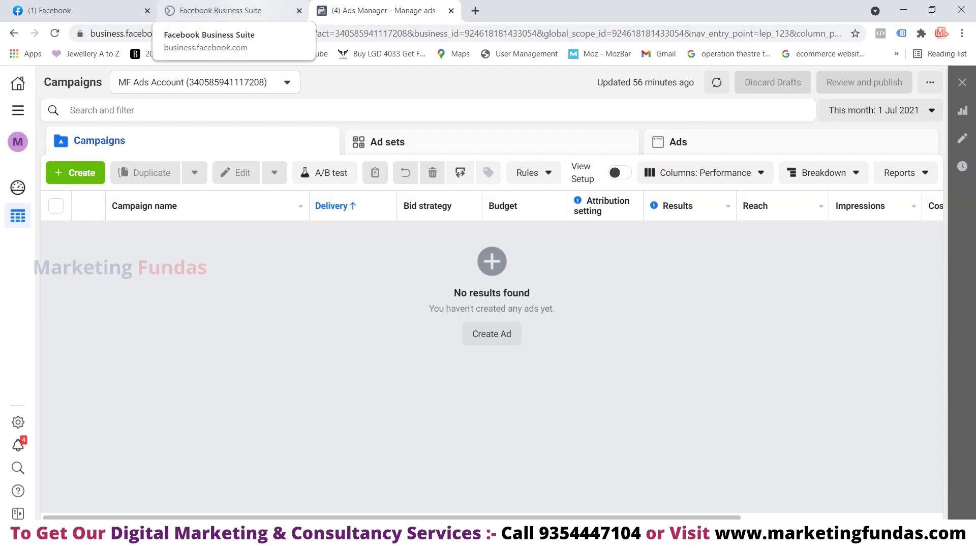
- Look at the Marketing Fundas campaigns in Business Suite's Ad Centre, then return to Ads Manager
left_click(219, 10)
mouse_move(17, 262)
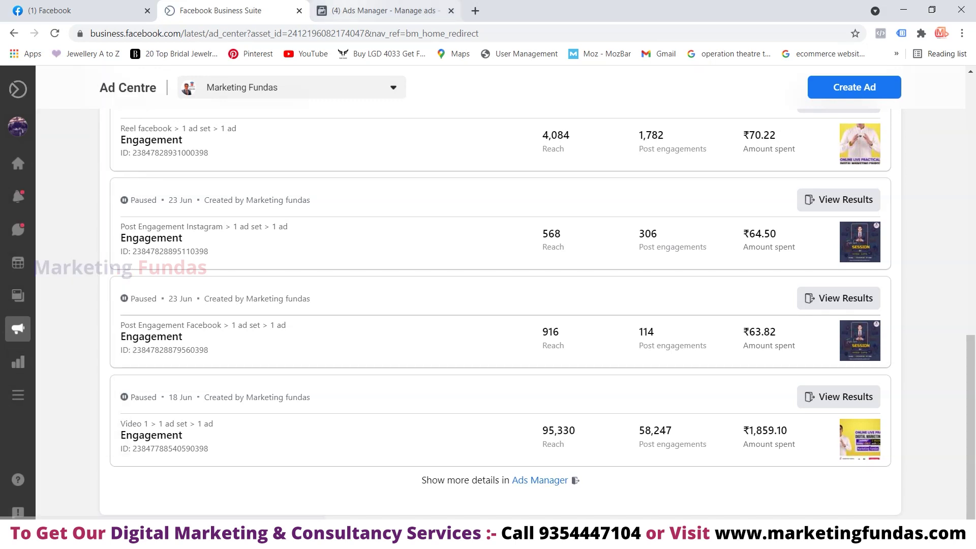
left_click(366, 10)
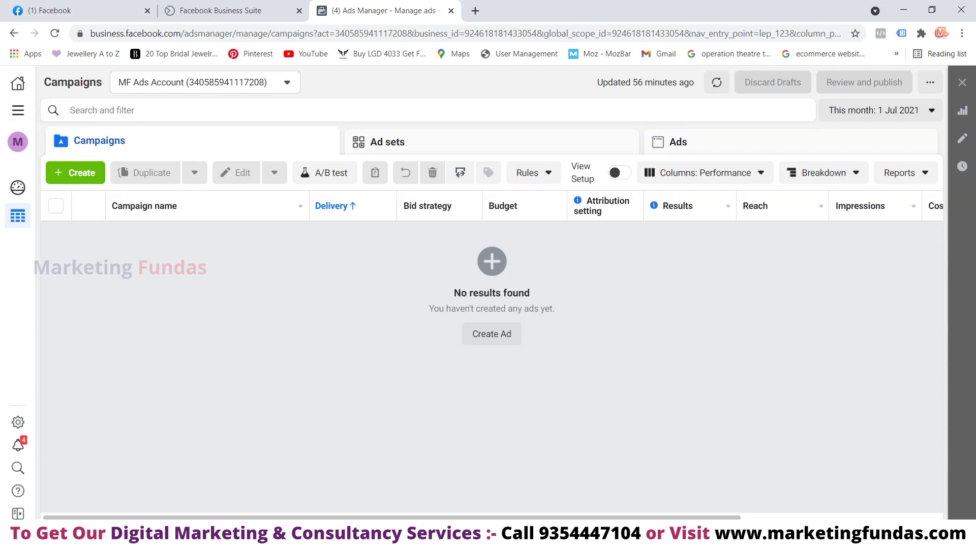
- Open the People section of Business settings and view the Invite people form without sending an invitation
left_click(18, 110)
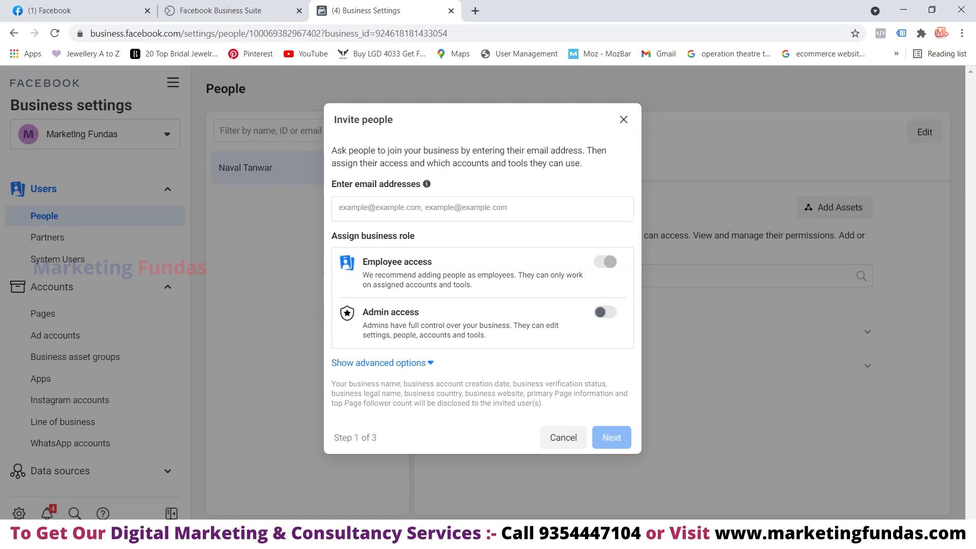
key("Escape")
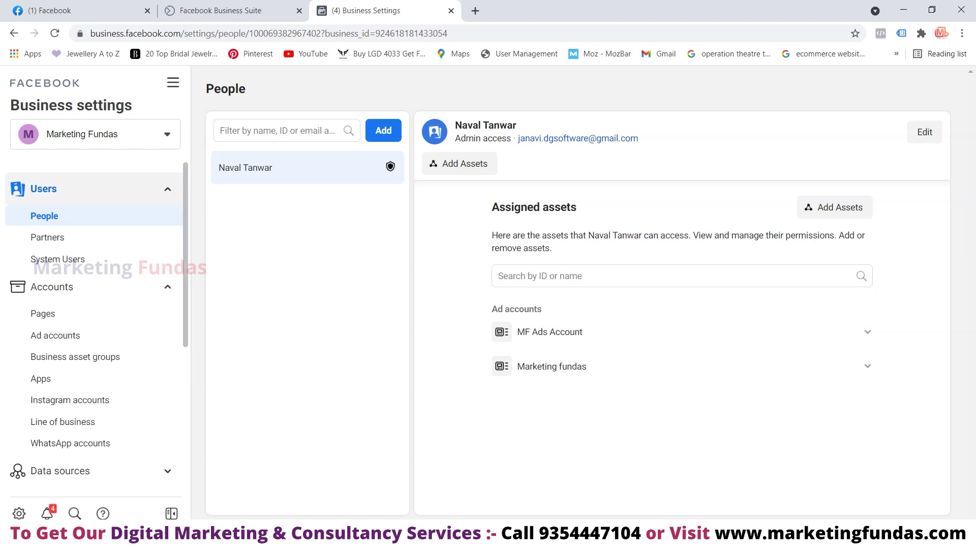
- Review the Partners forms for sharing assets with a partner and requesting assets from one, leaving both empty
left_click(47, 237)
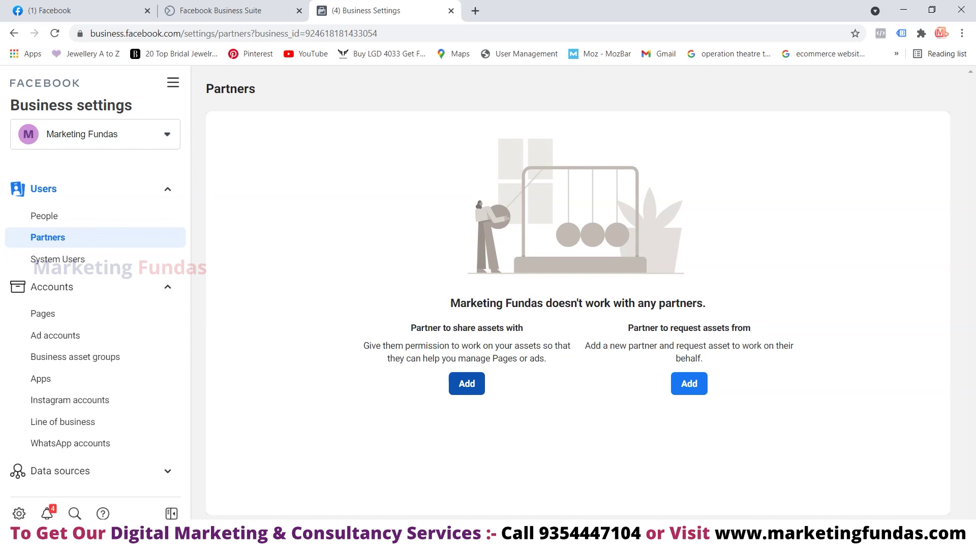
left_click(466, 383)
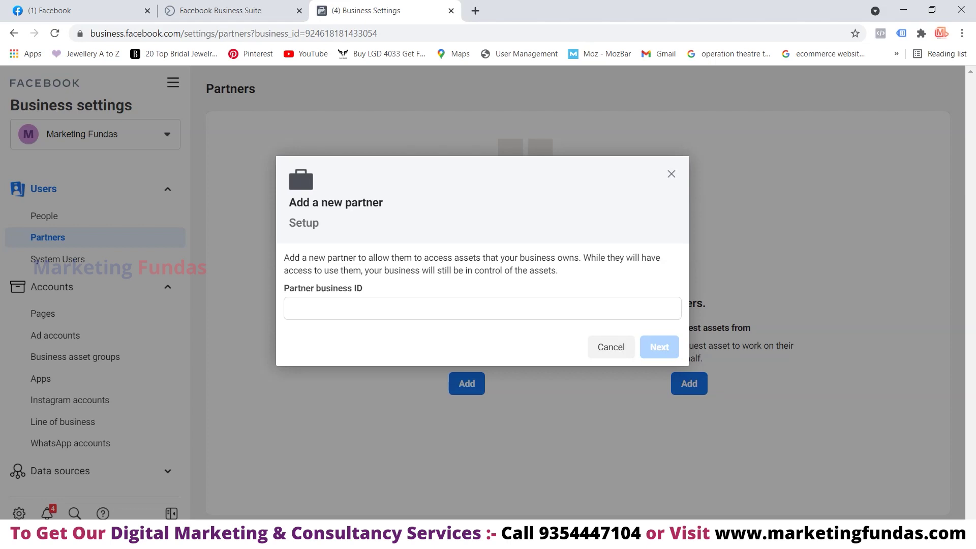
key("Escape")
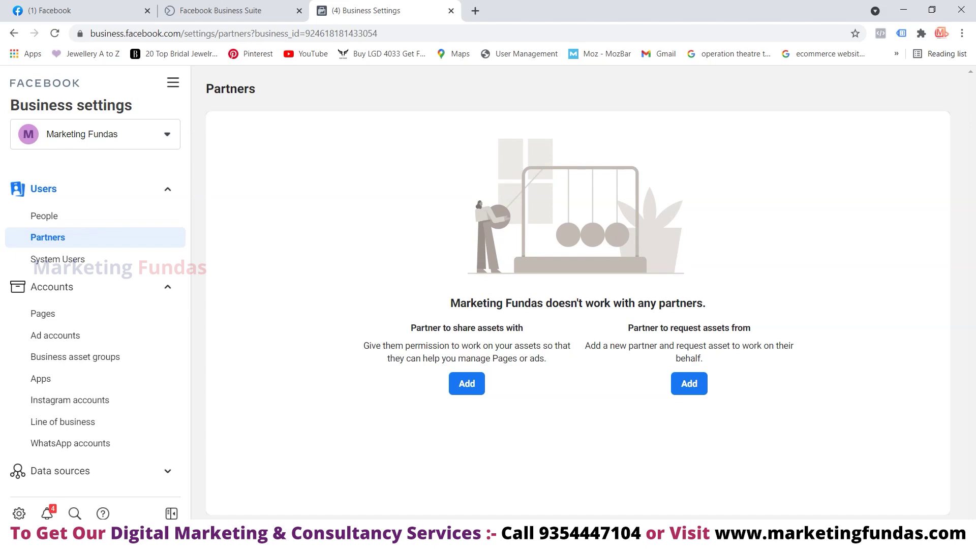
left_click(689, 383)
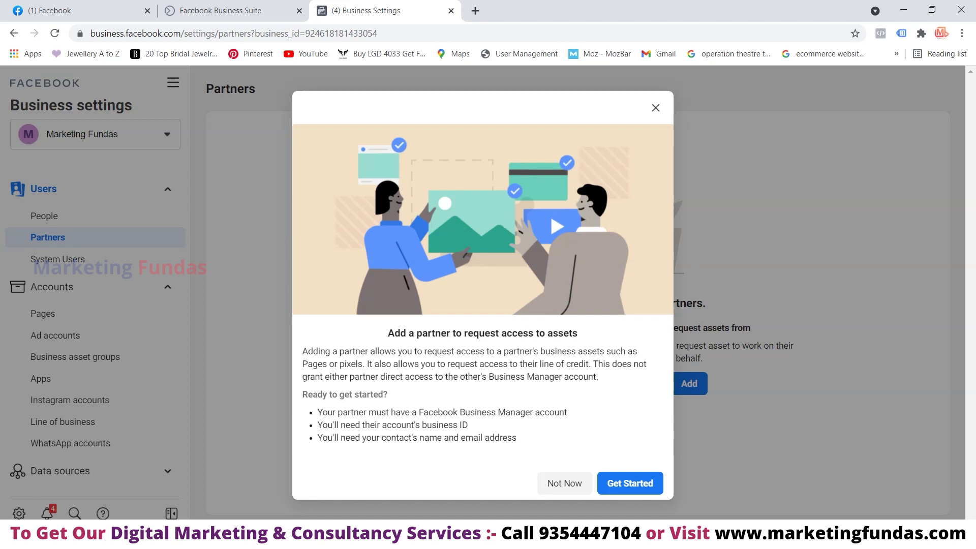
left_click(629, 483)
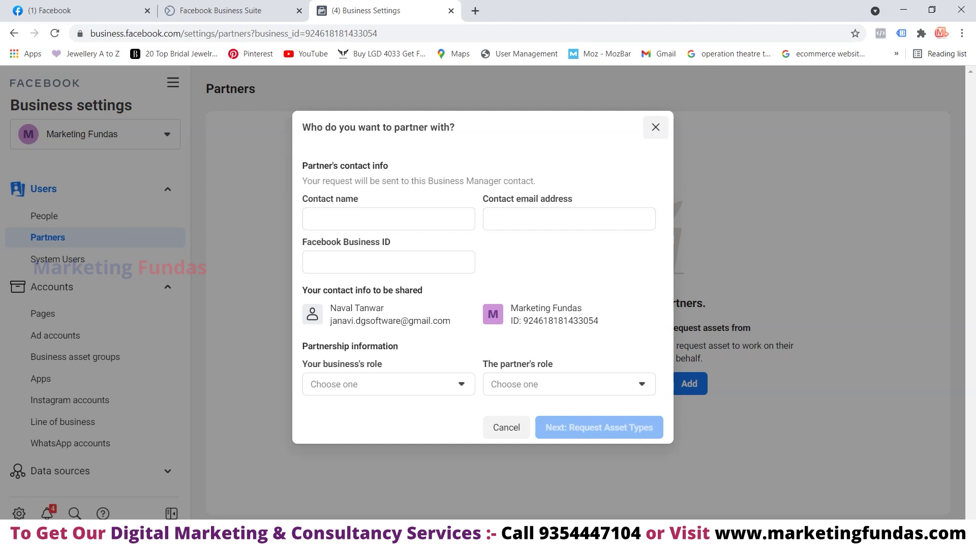
left_click(655, 127)
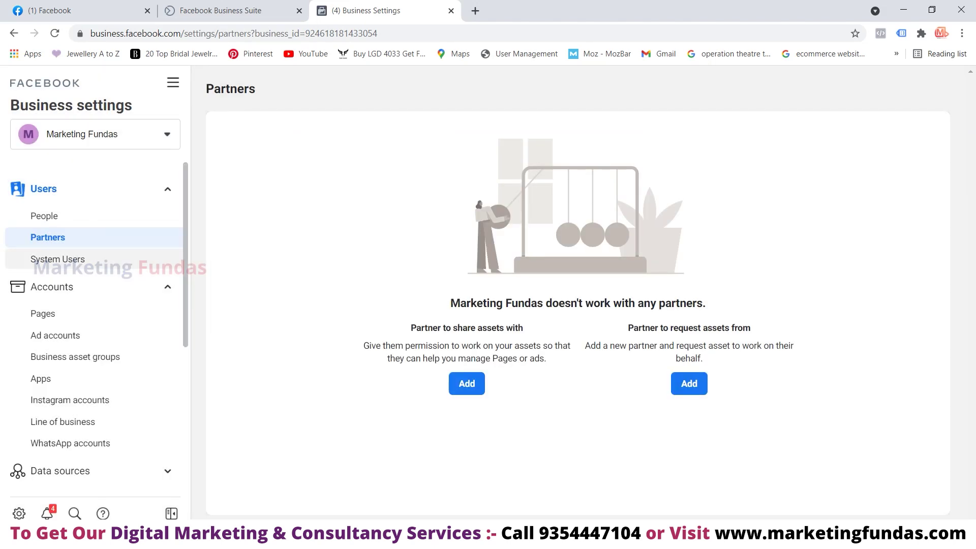
- Review the Create System User form and its role options under System Users, then dismiss it
left_click(58, 259)
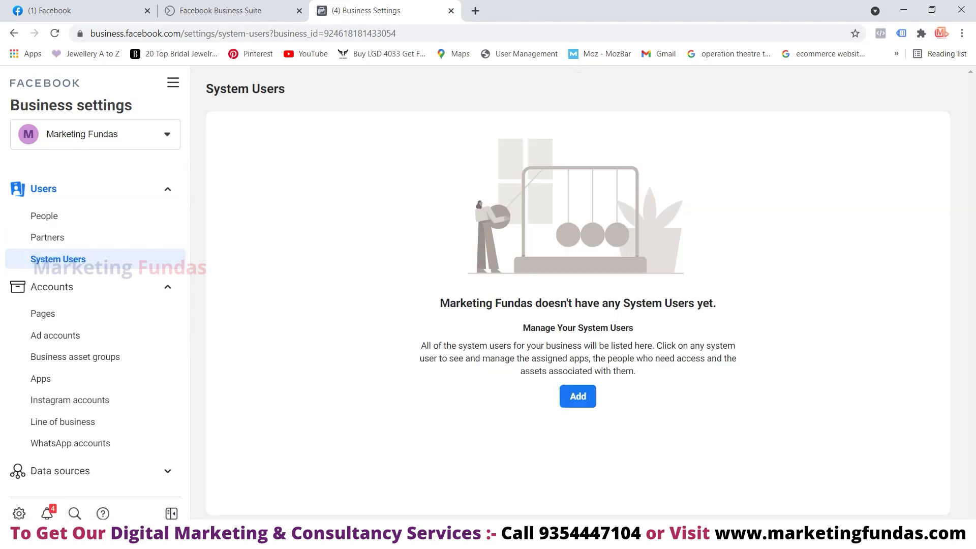
left_click(578, 396)
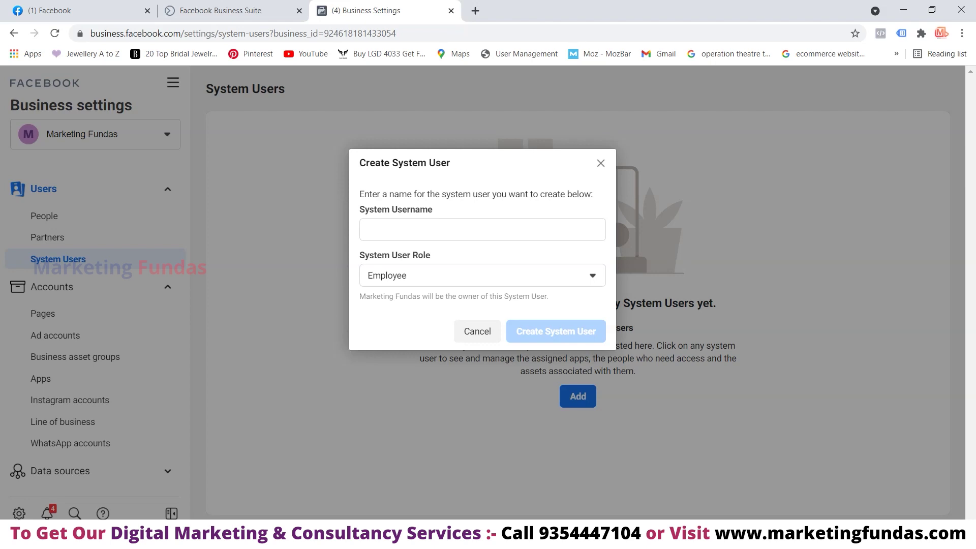
left_click(482, 275)
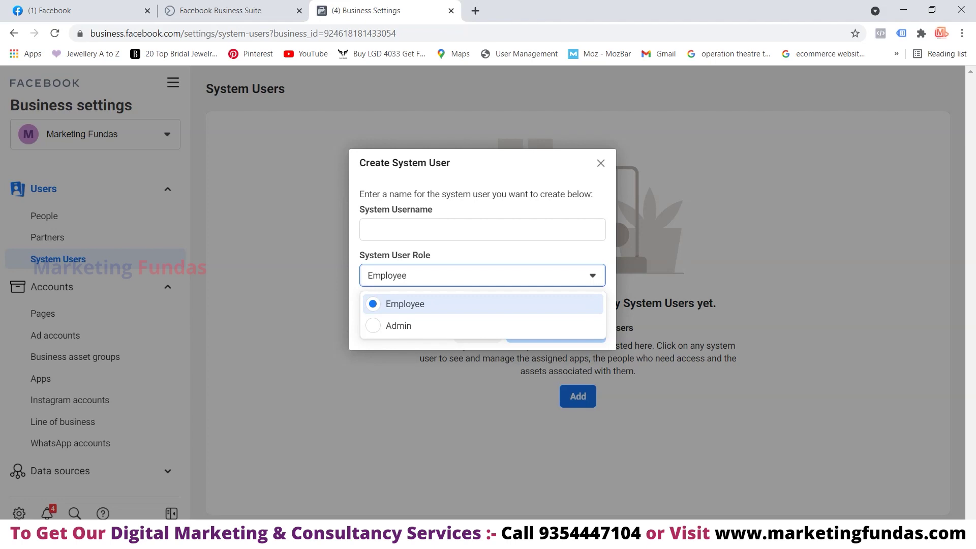
key("Escape")
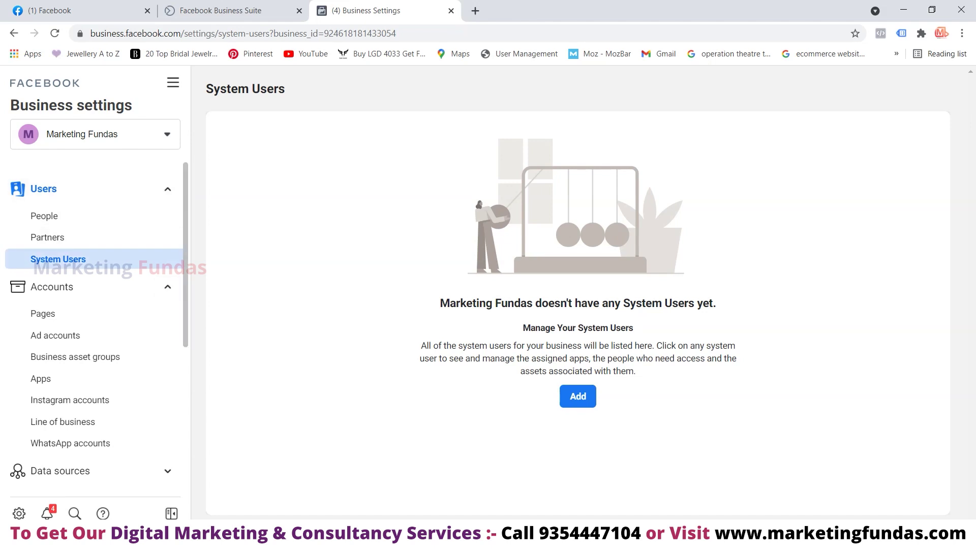
- View the Add a Page form in the Pages section under Accounts, then cancel it
left_click(91, 286)
left_click(92, 286)
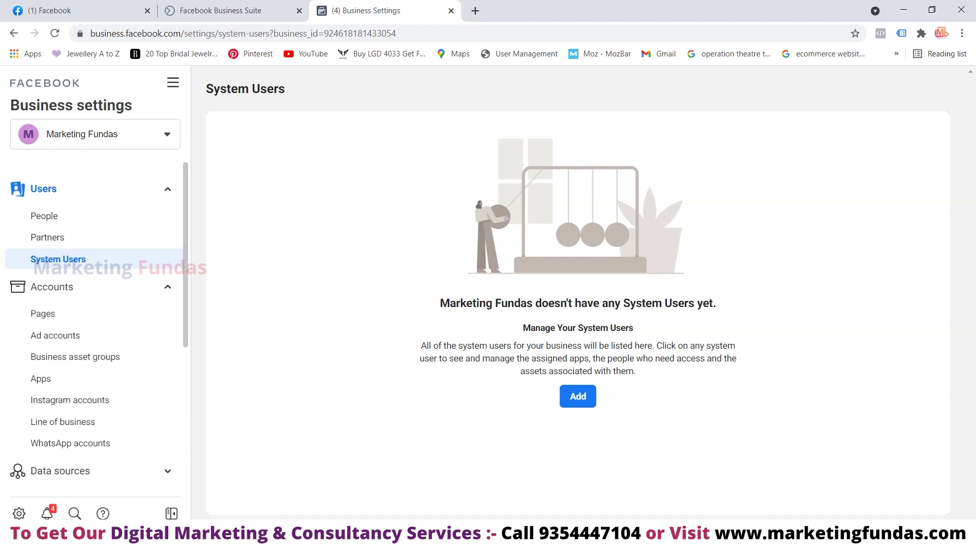
left_click(42, 313)
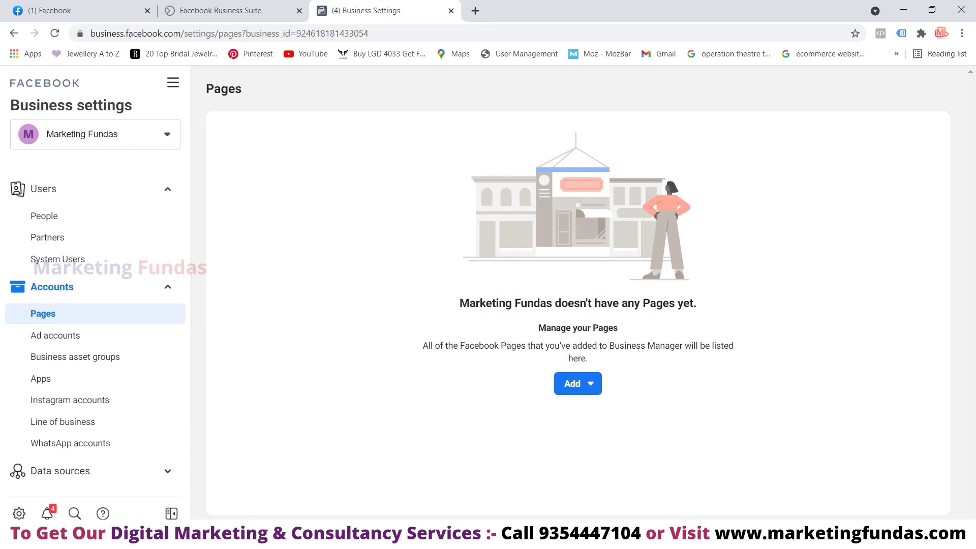
left_click(578, 383)
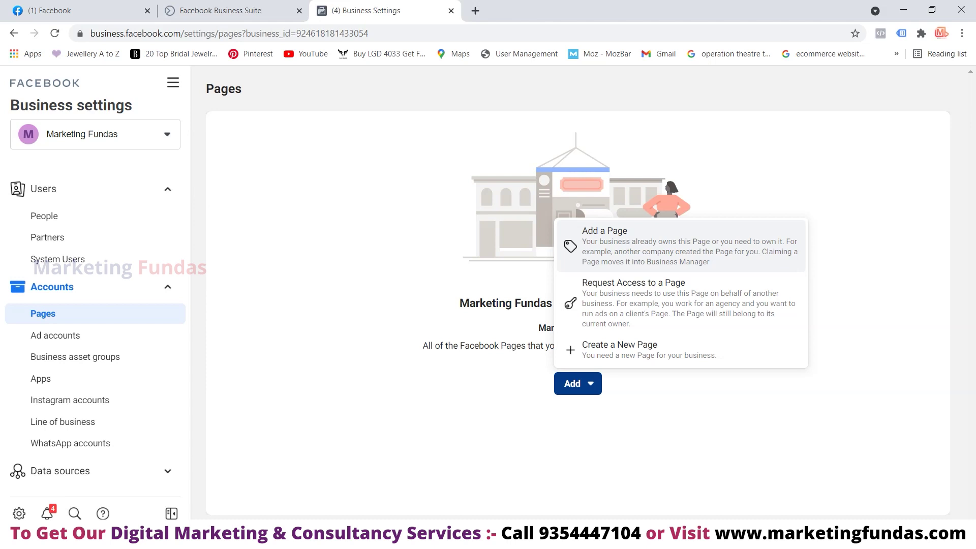
left_click(604, 230)
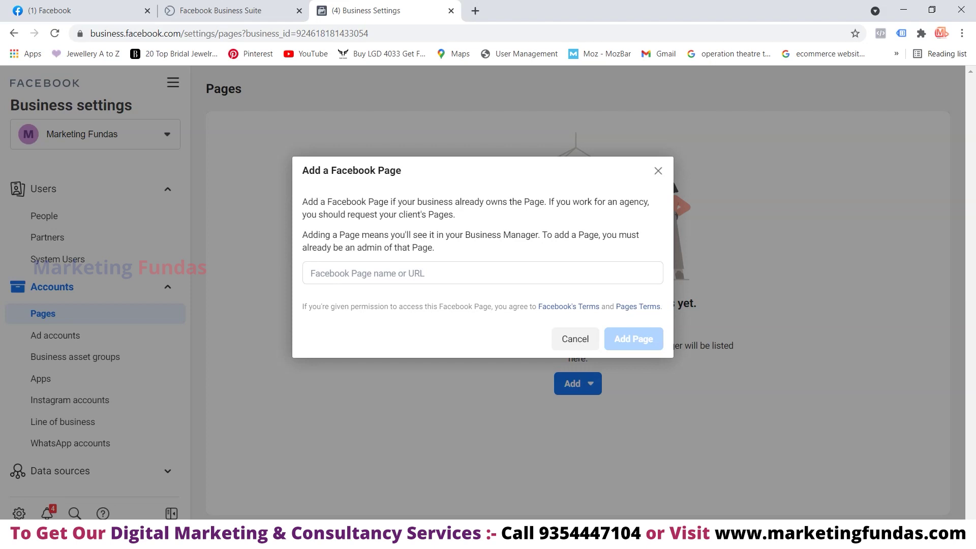
left_click(575, 338)
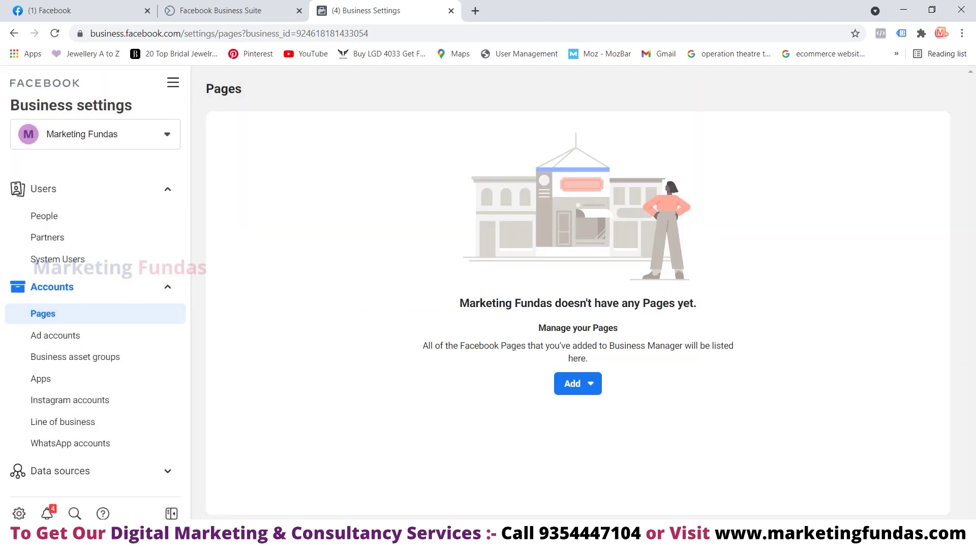
- Examine the Request Access to a Page option and its primary Page requirement, including the Add Page form, then dismiss it
left_click(572, 383)
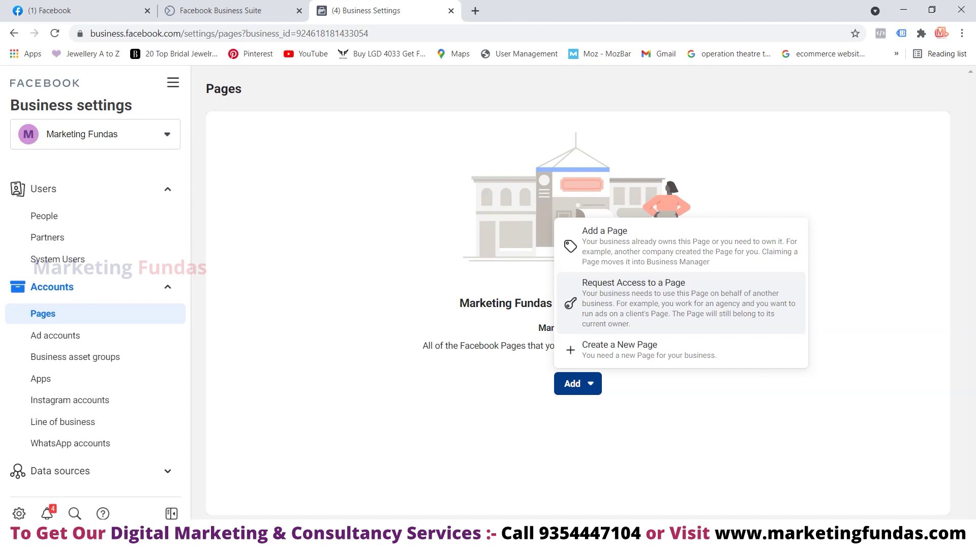
left_click(633, 303)
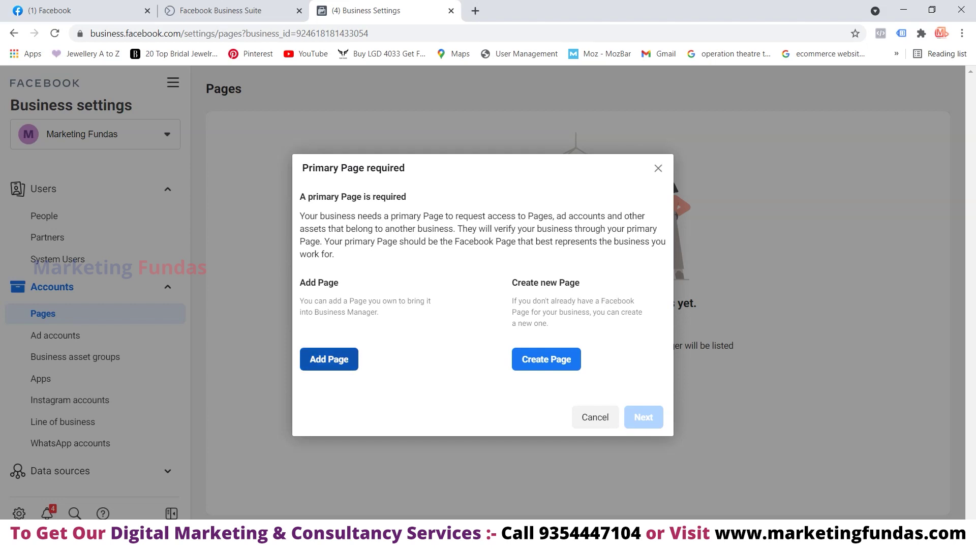
left_click(328, 358)
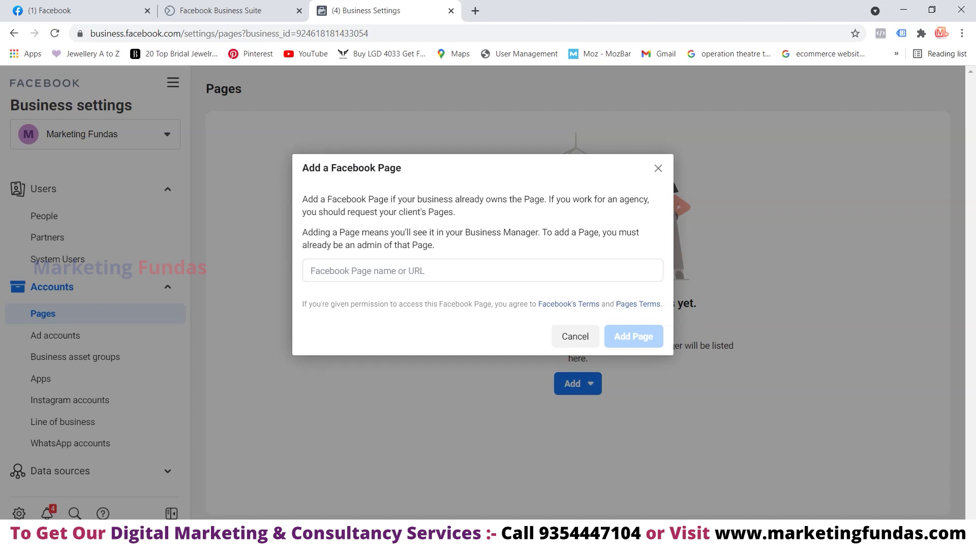
key("Escape")
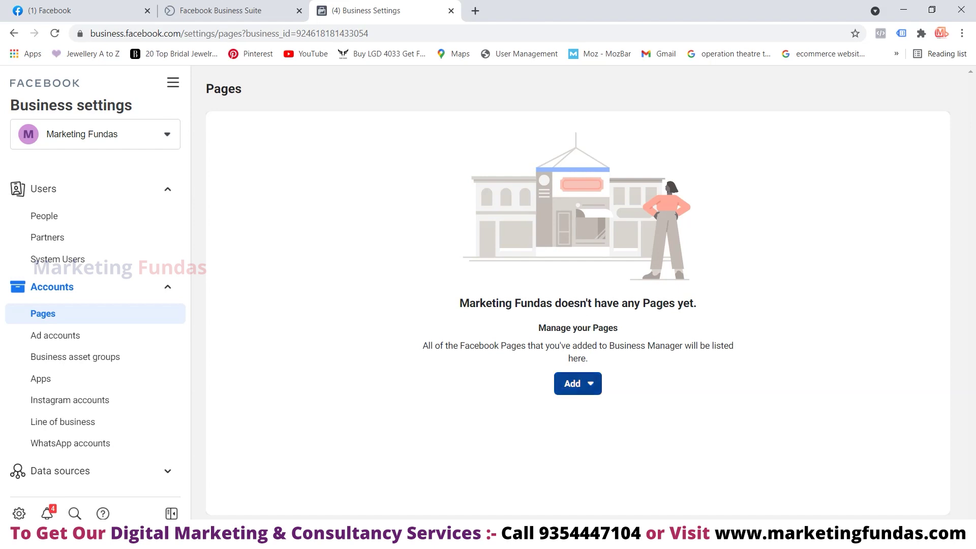
left_click(574, 383)
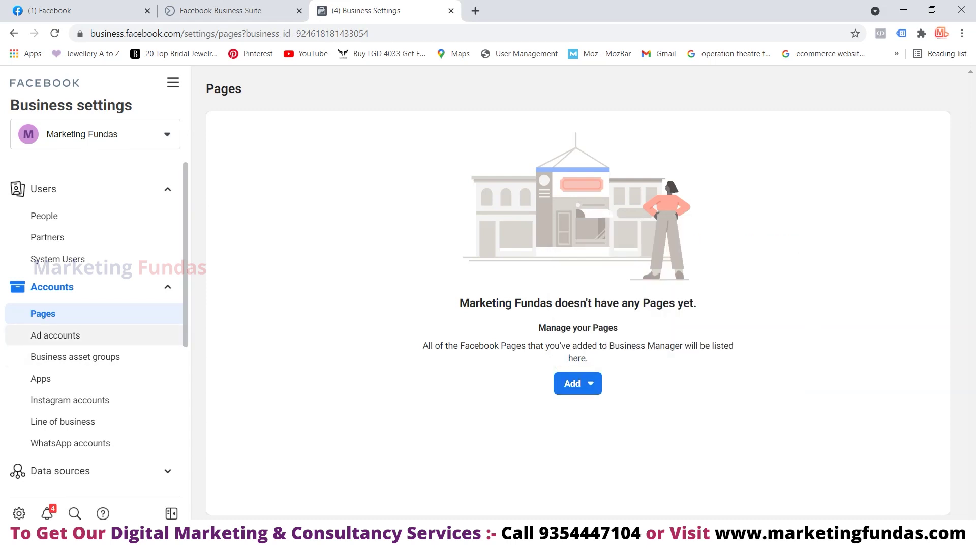
- Review the options for adding, requesting or creating an ad account under Ad accounts, including the Add an ad account form
left_click(55, 335)
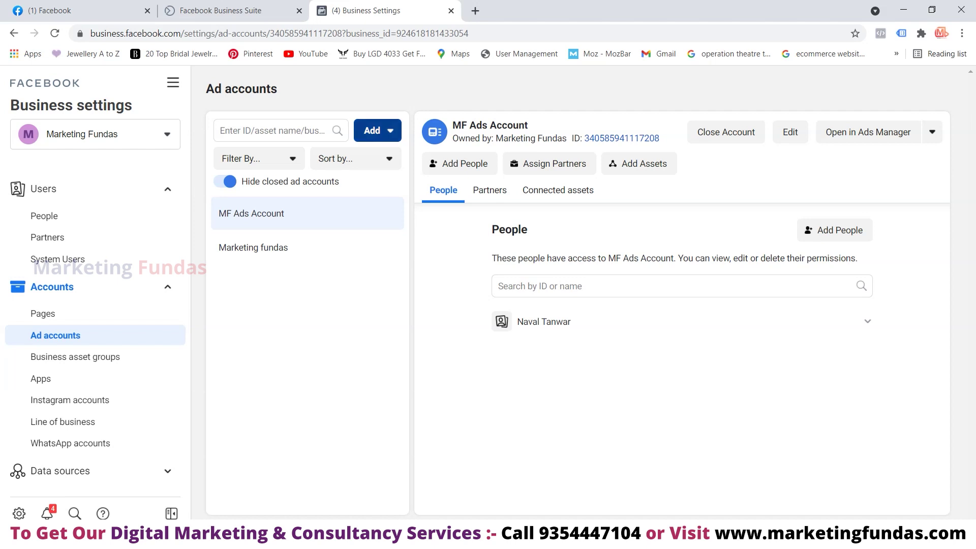
left_click(373, 131)
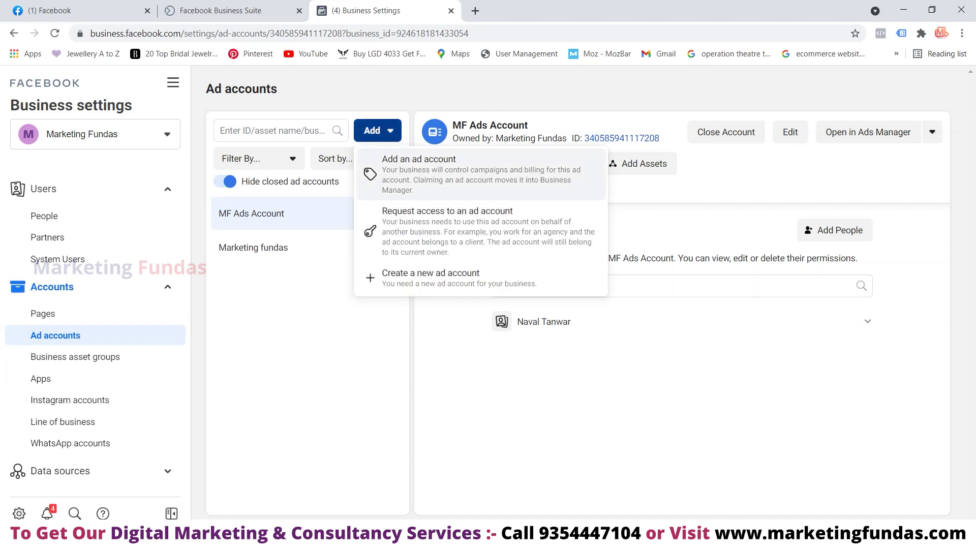
left_click(457, 172)
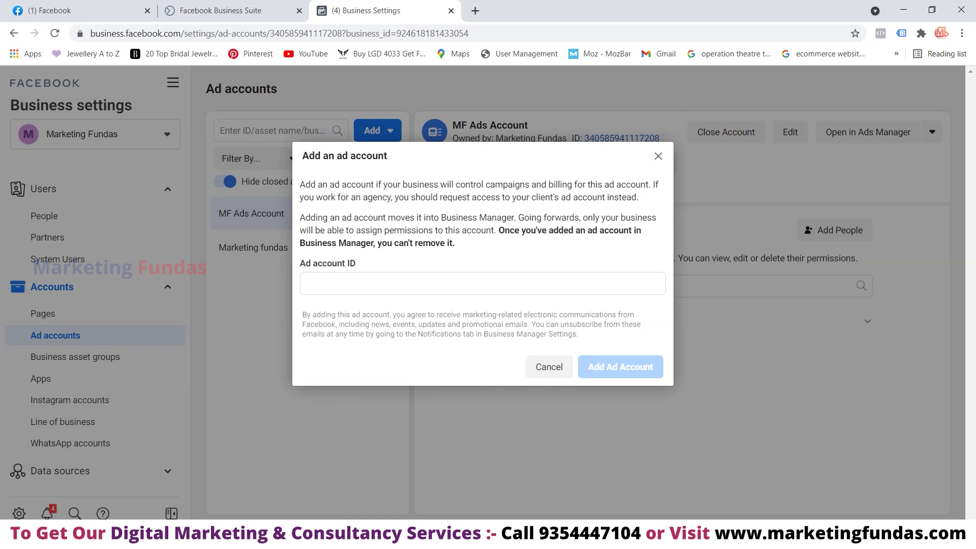
key("Escape")
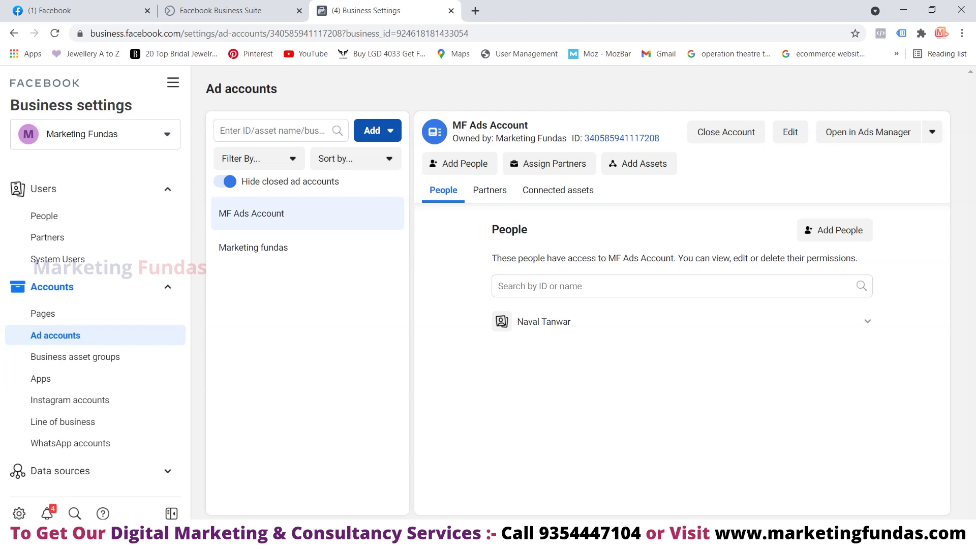
left_click(377, 130)
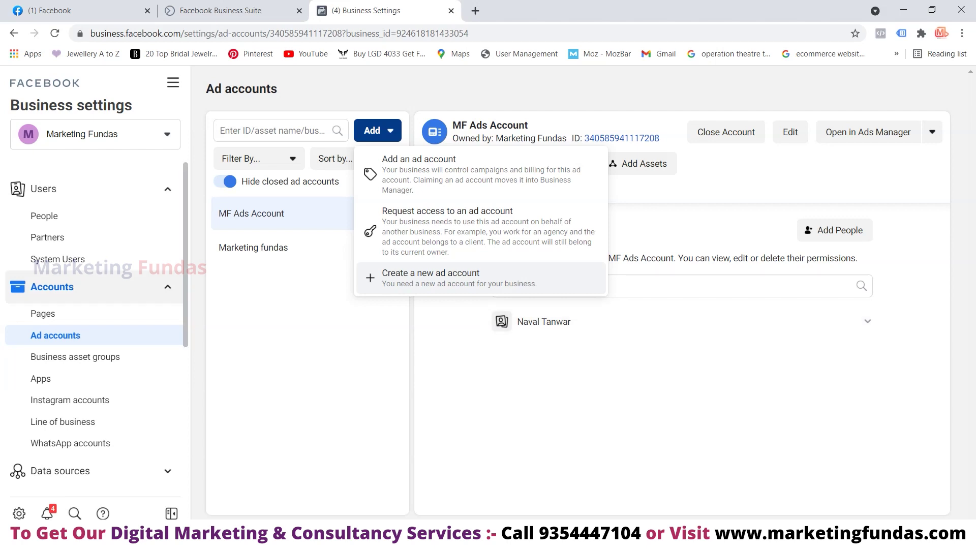
key("Escape")
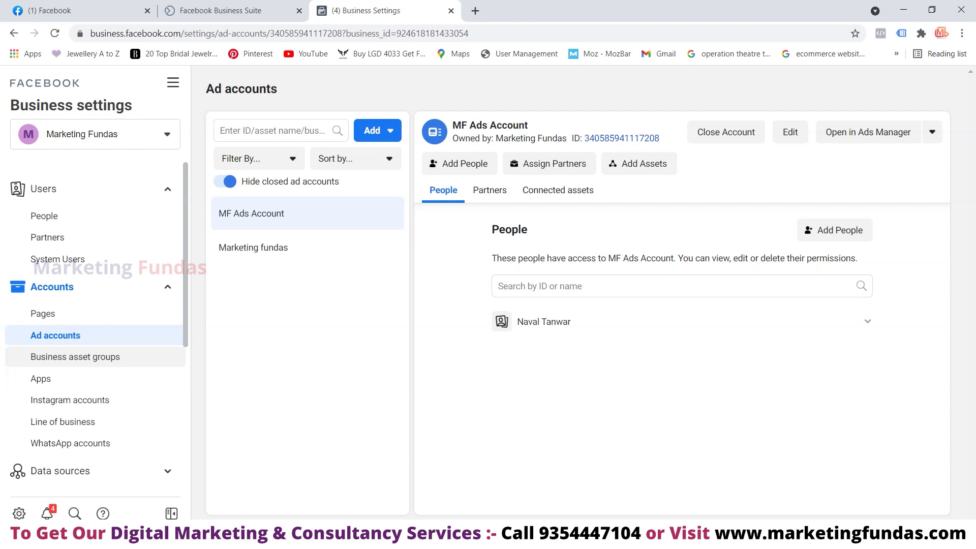
- View the Business asset groups and Apps sections, including the form for connecting an app ID, without adding anything
left_click(76, 356)
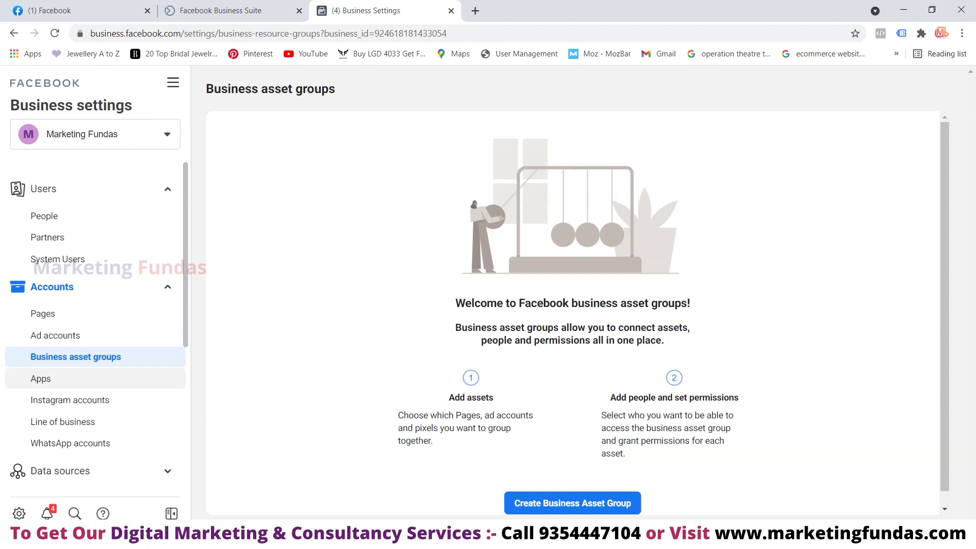
left_click(41, 378)
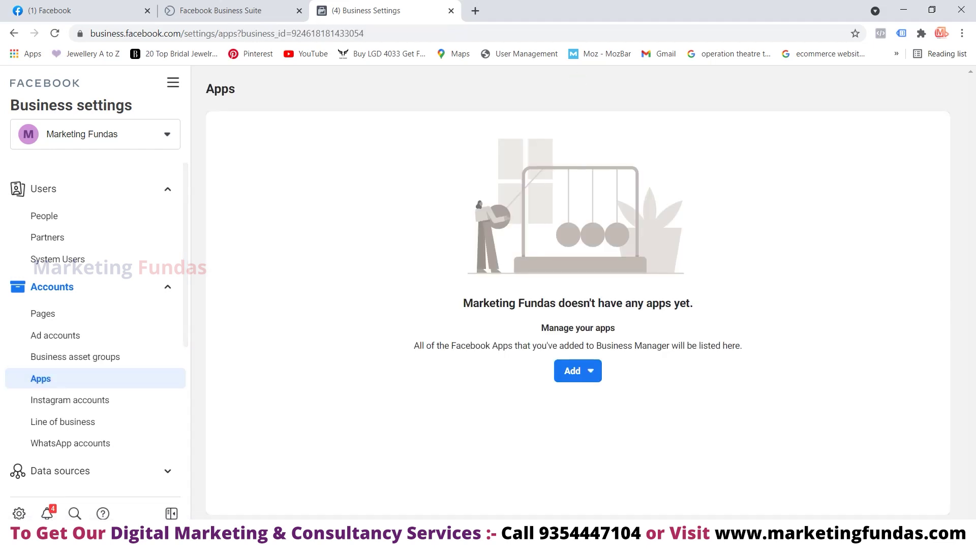
left_click(578, 370)
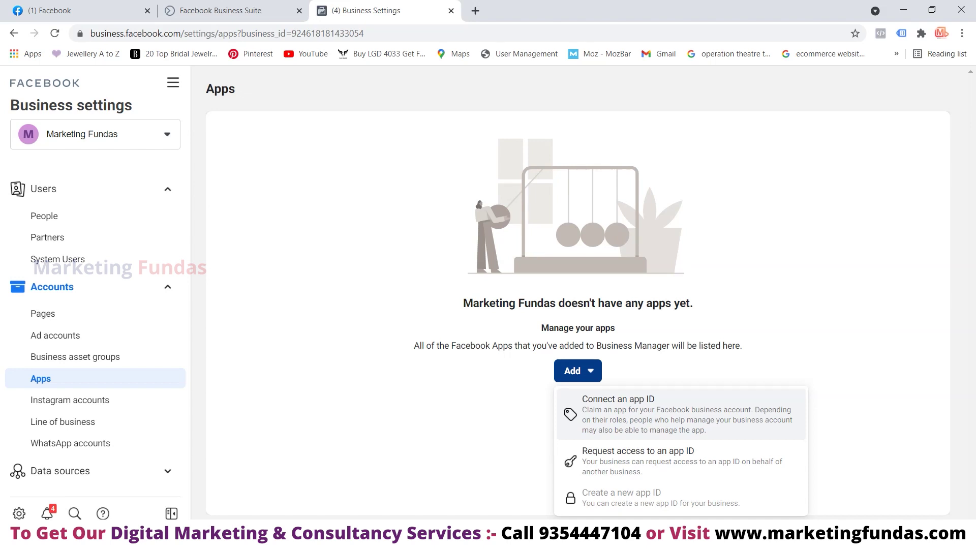
key("Return")
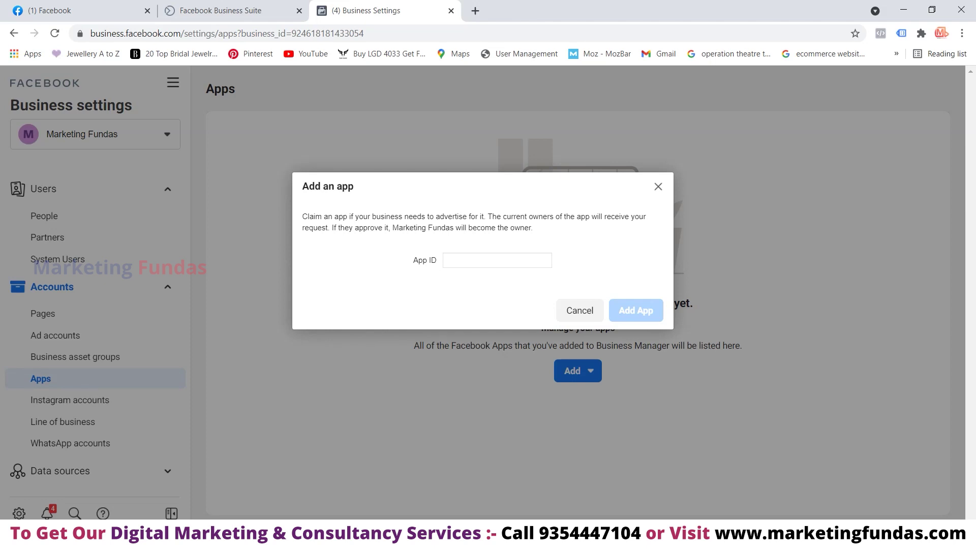
key("Escape")
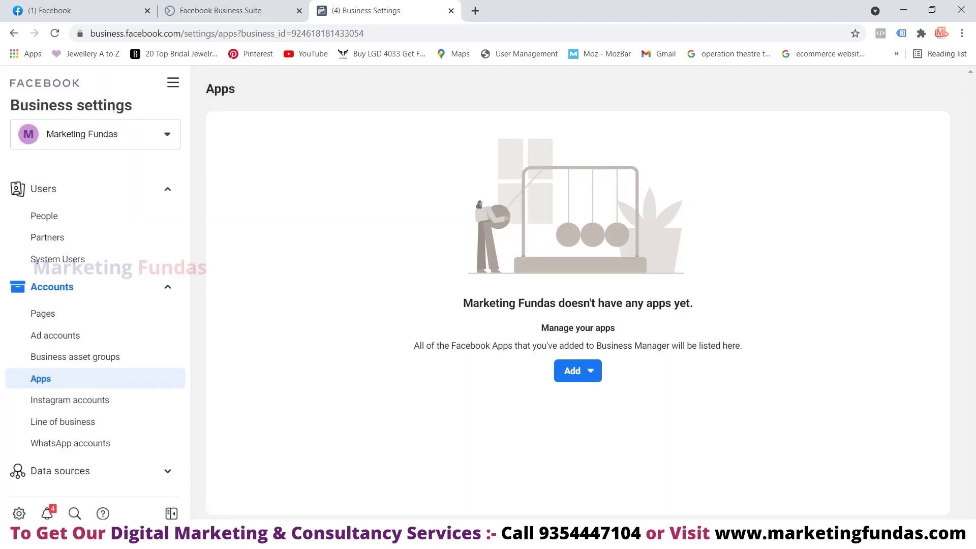
- Review the options for adding an app and the Instagram account connection process up to its login window, then dismiss them without connecting anything
left_click(577, 370)
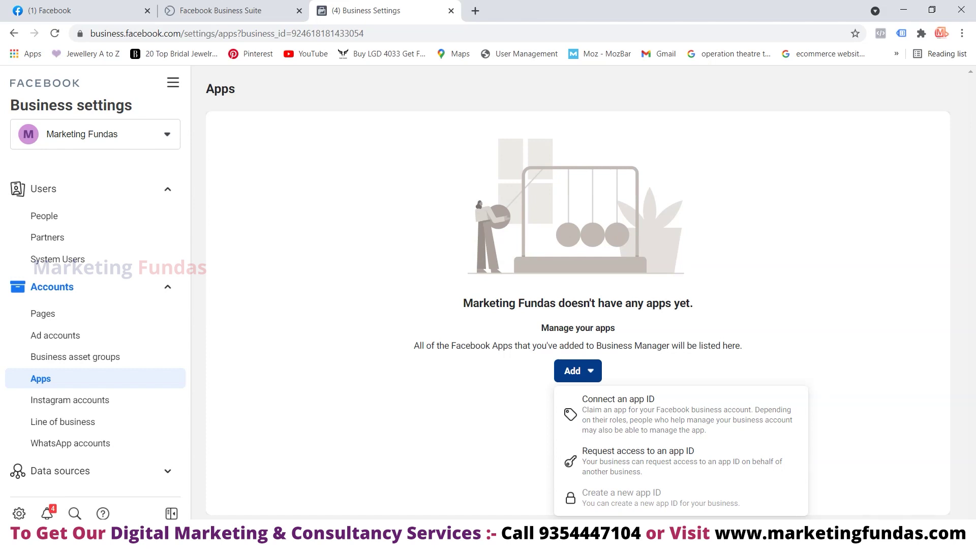
key("Escape")
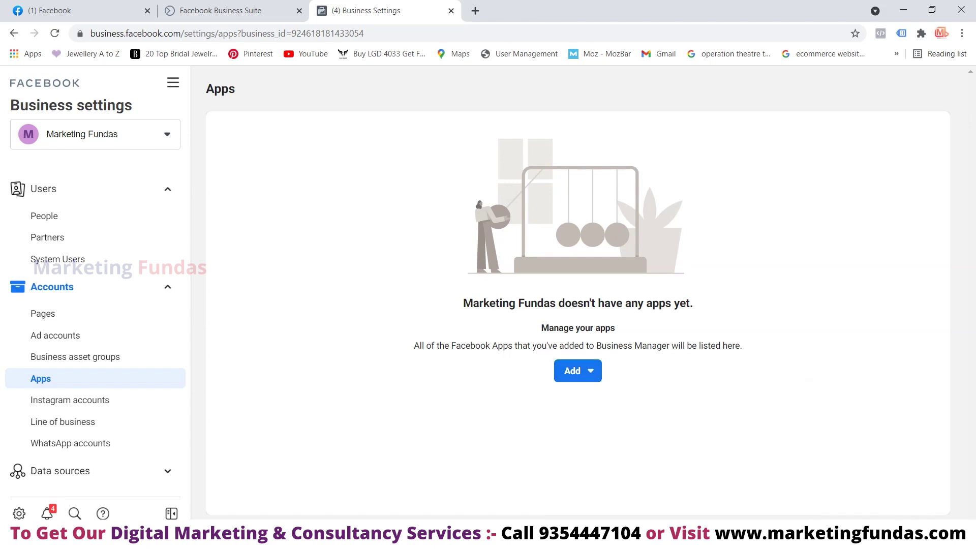
left_click(70, 400)
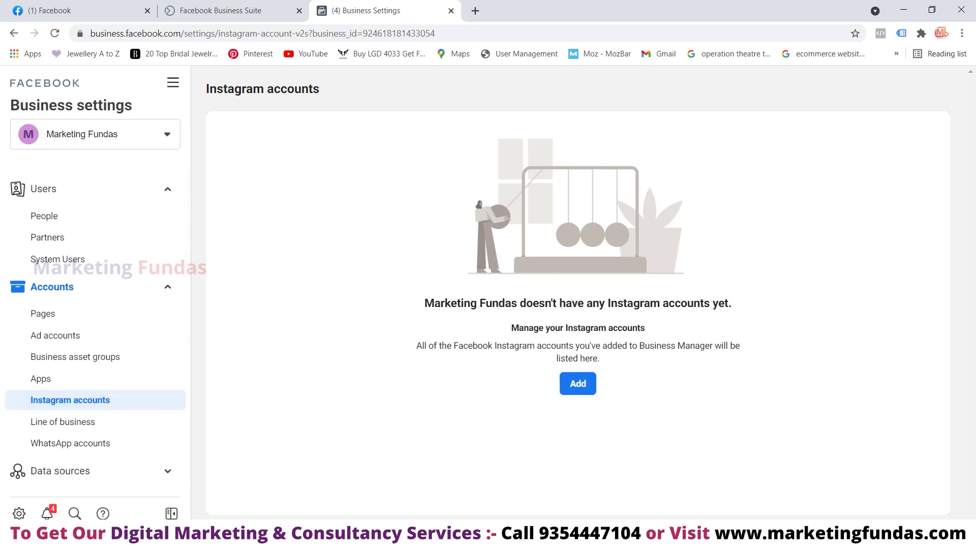
left_click(577, 383)
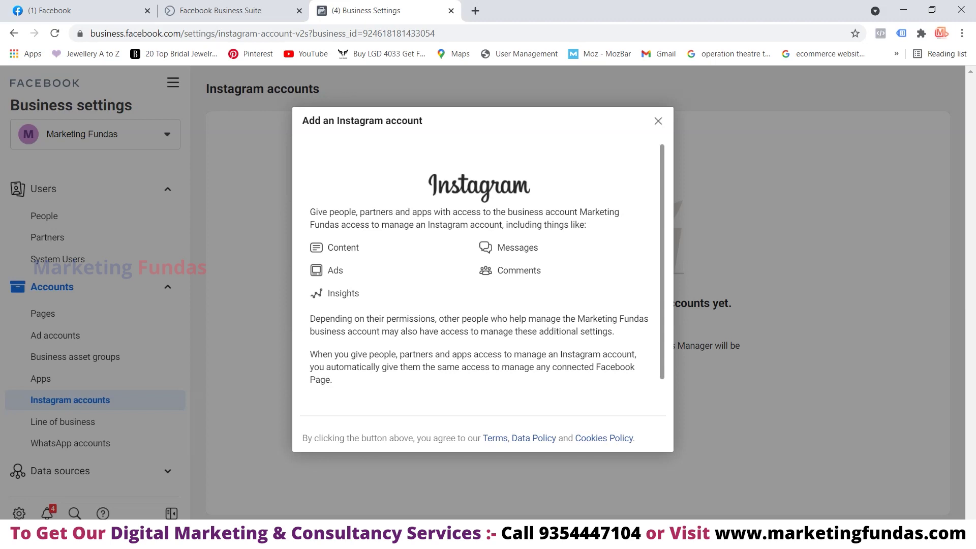
scroll(487, 280, "down", 2)
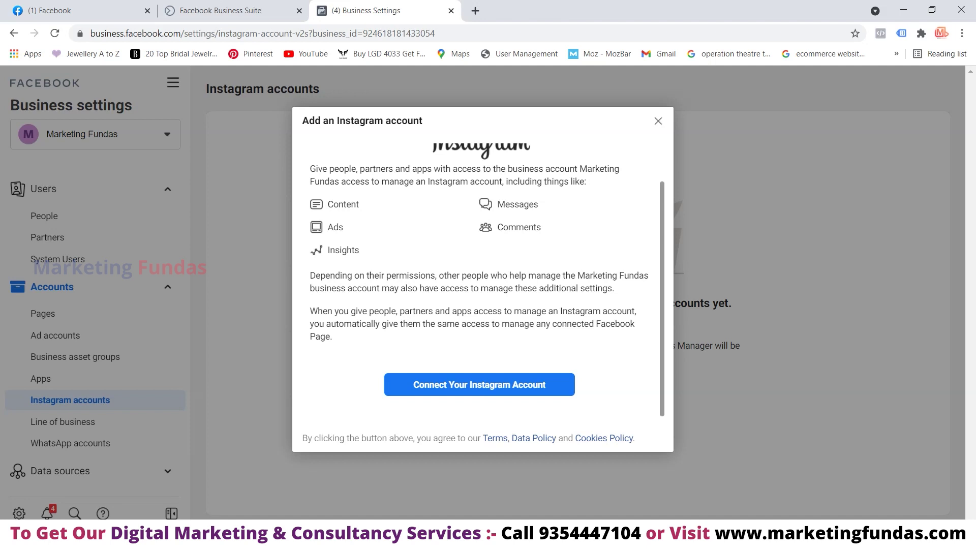
left_click(479, 384)
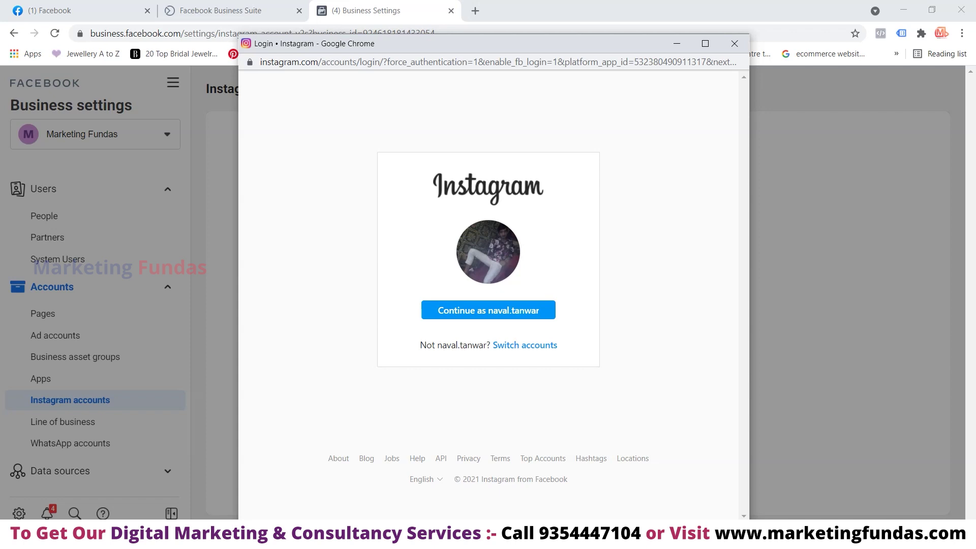
left_click(734, 43)
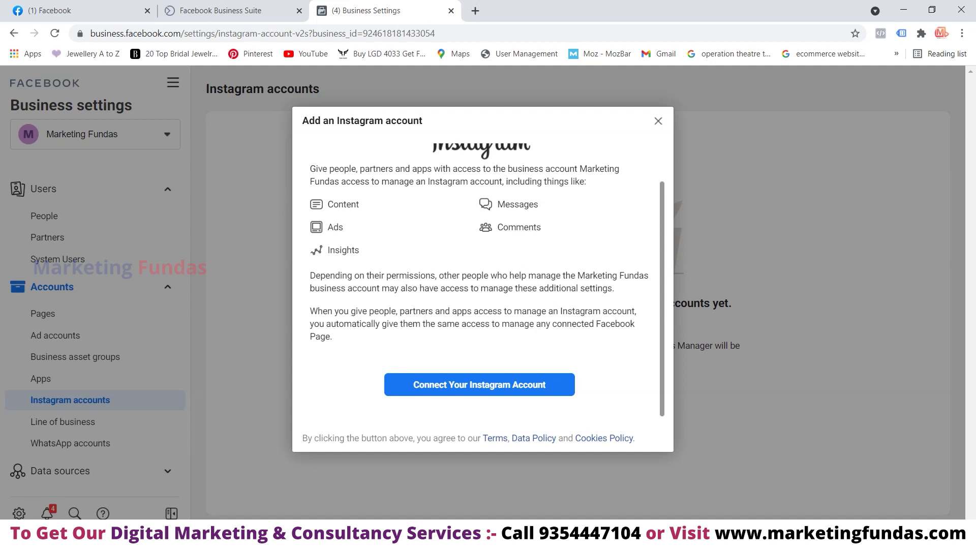
key("Escape")
- View the Line of business and WhatsApp accounts sections under Accounts
scroll(96, 414, "down", 1)
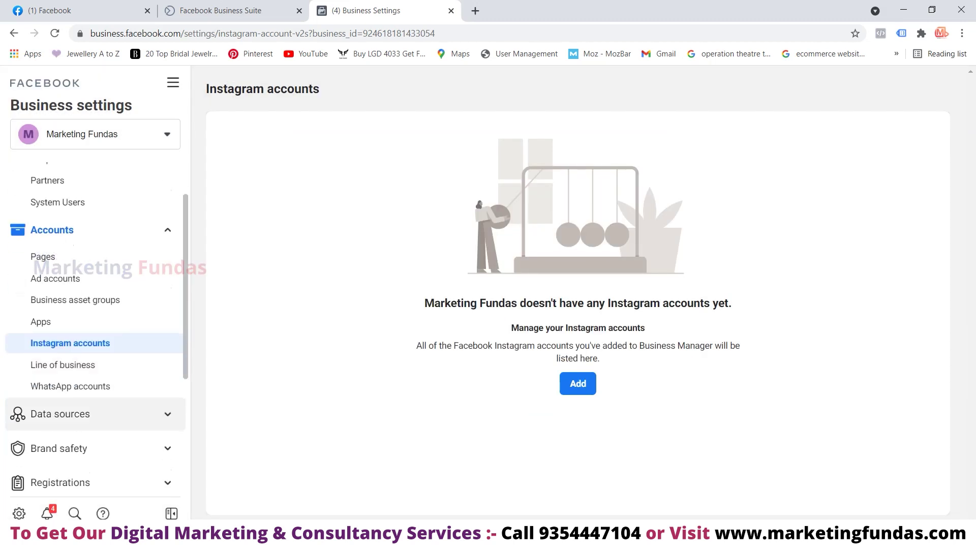
left_click(63, 357)
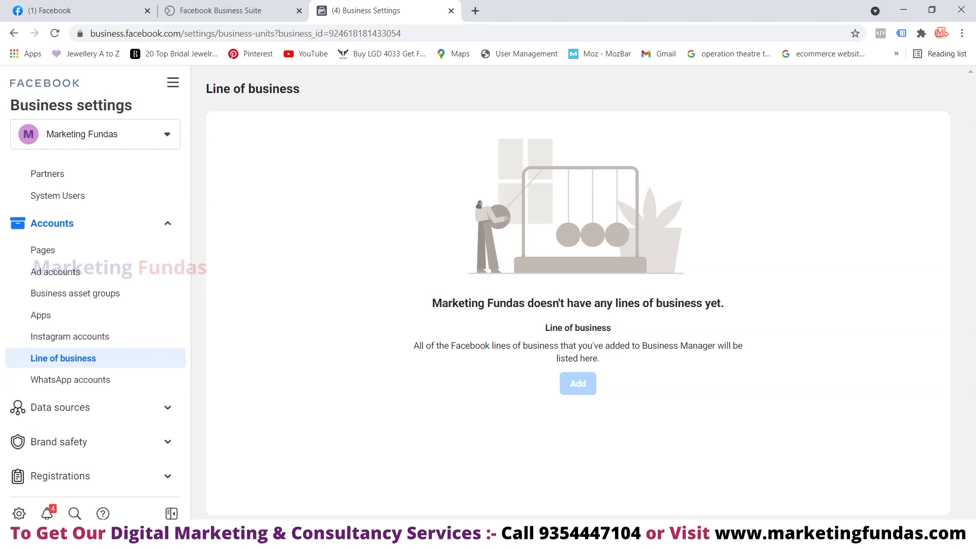
scroll(92, 315, "down", 2)
left_click(70, 316)
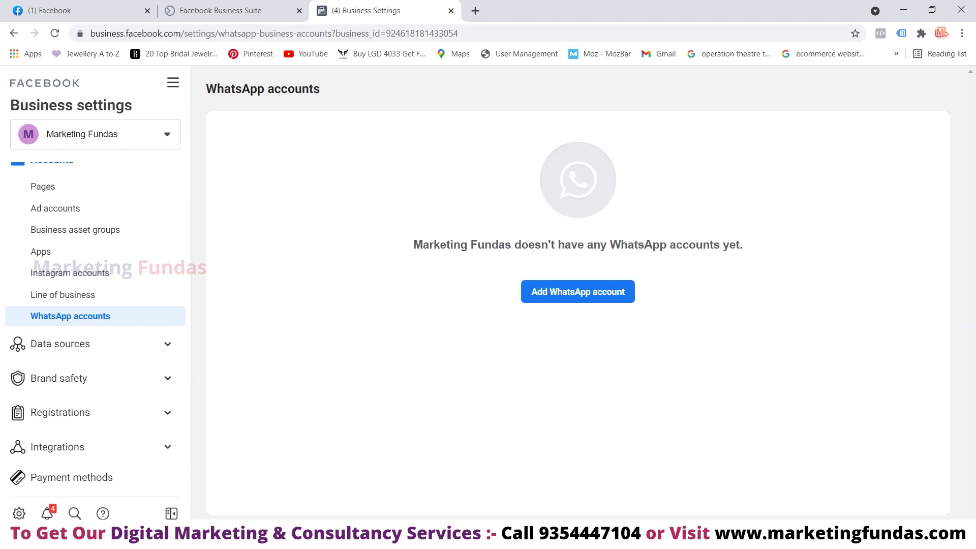
- Expand Data sources and review the options for requesting access to or creating a catalogue, without choosing one
left_click(60, 344)
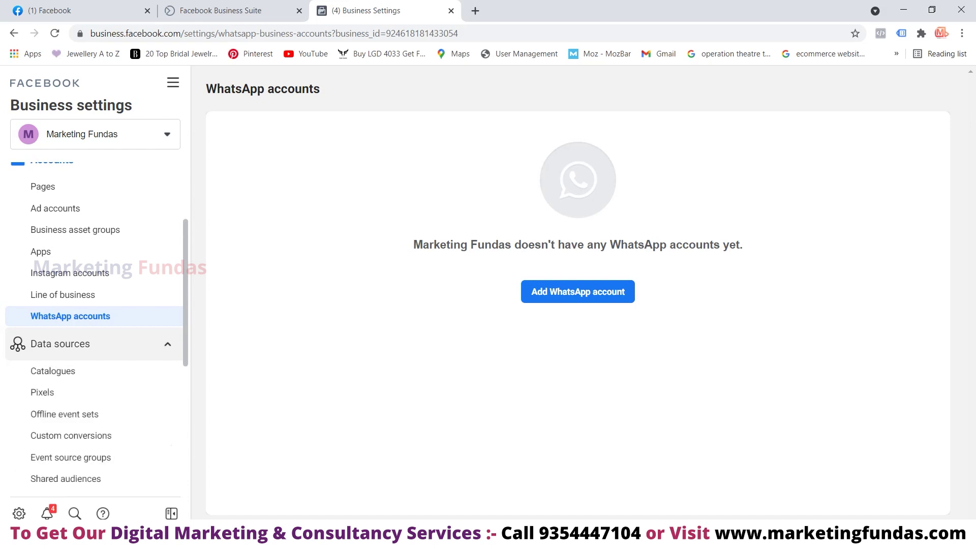
scroll(91, 305, "down", 3)
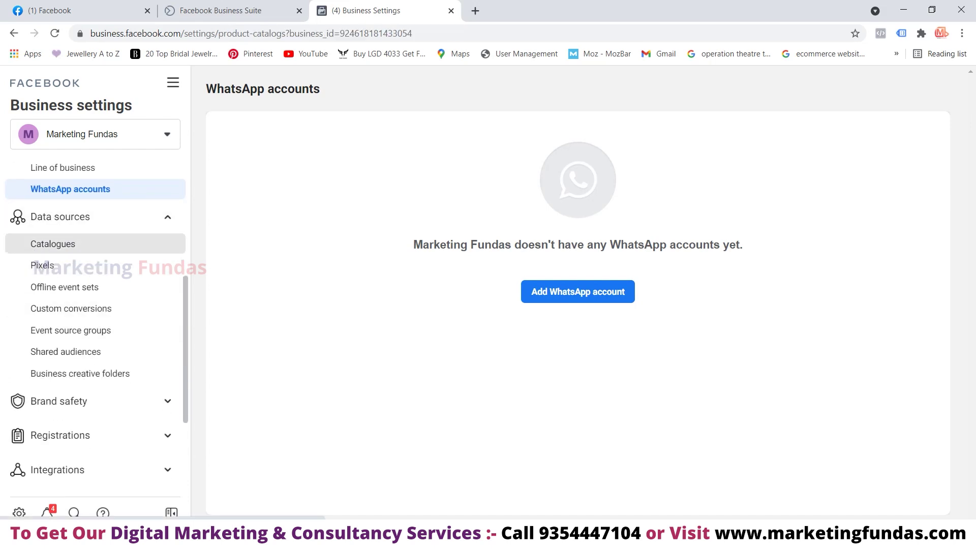
left_click(53, 244)
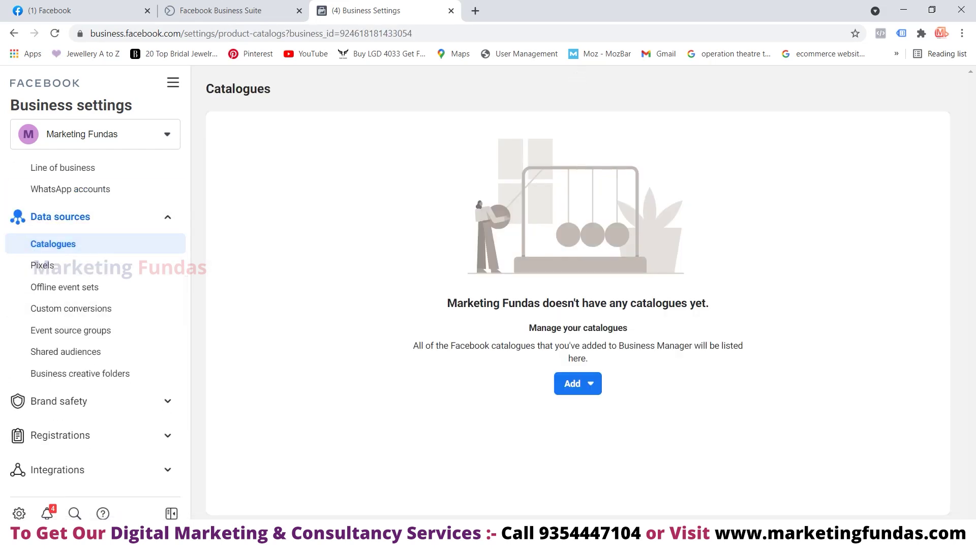
left_click(572, 383)
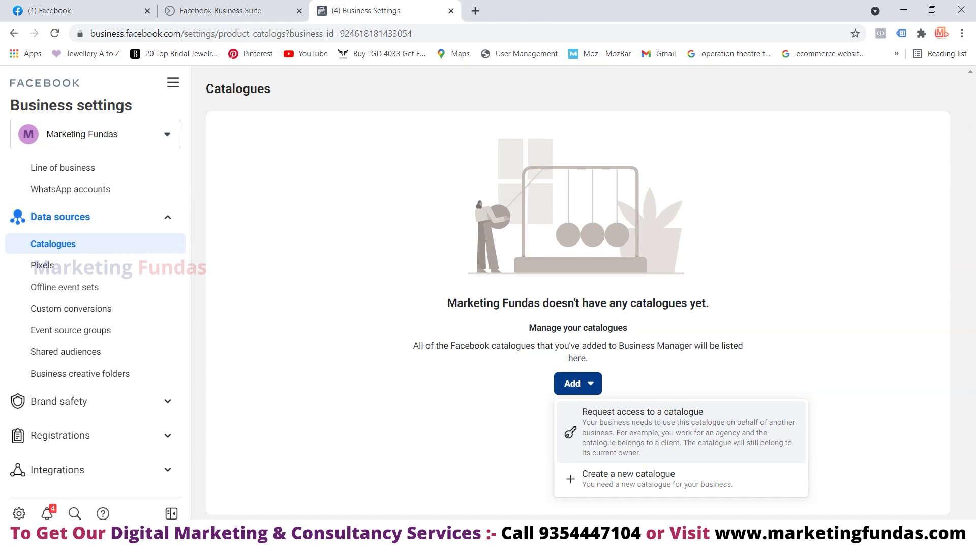
key("Escape")
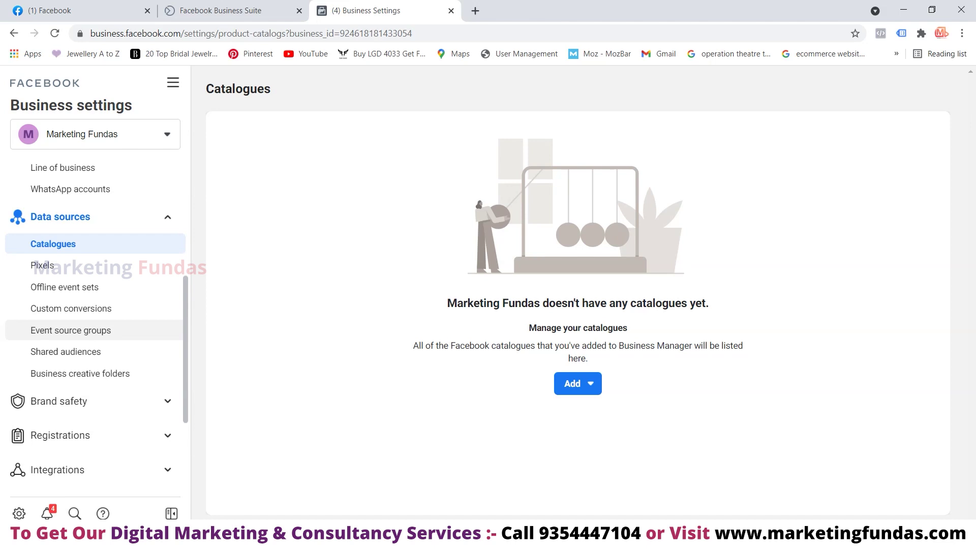
- View the Pixels section and its form for connecting website activity using a pixel, then dismiss the form
left_click(42, 265)
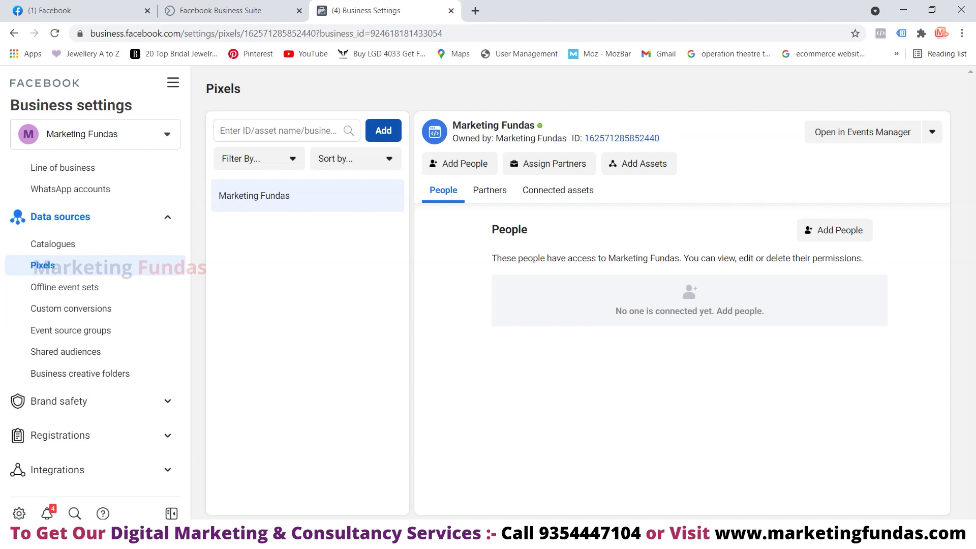
left_click(383, 130)
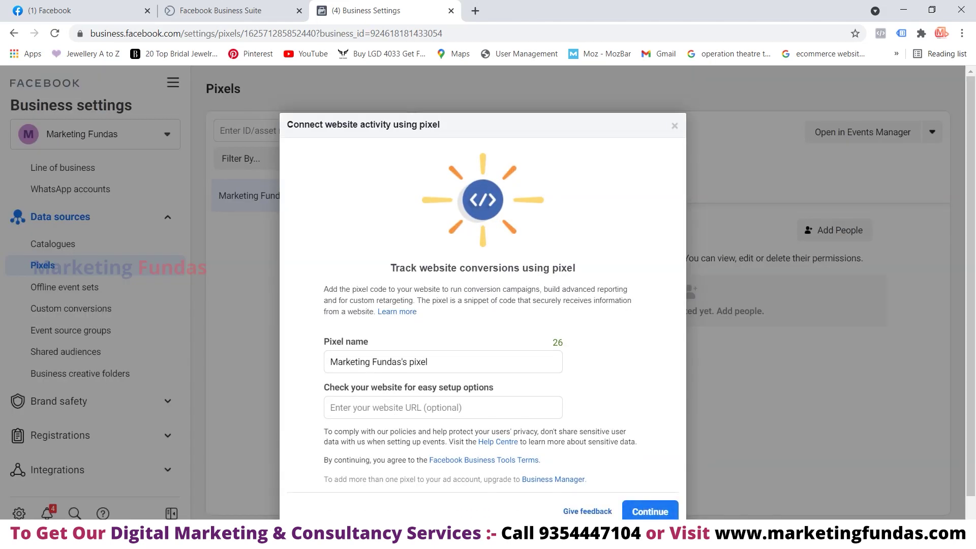
key("Escape")
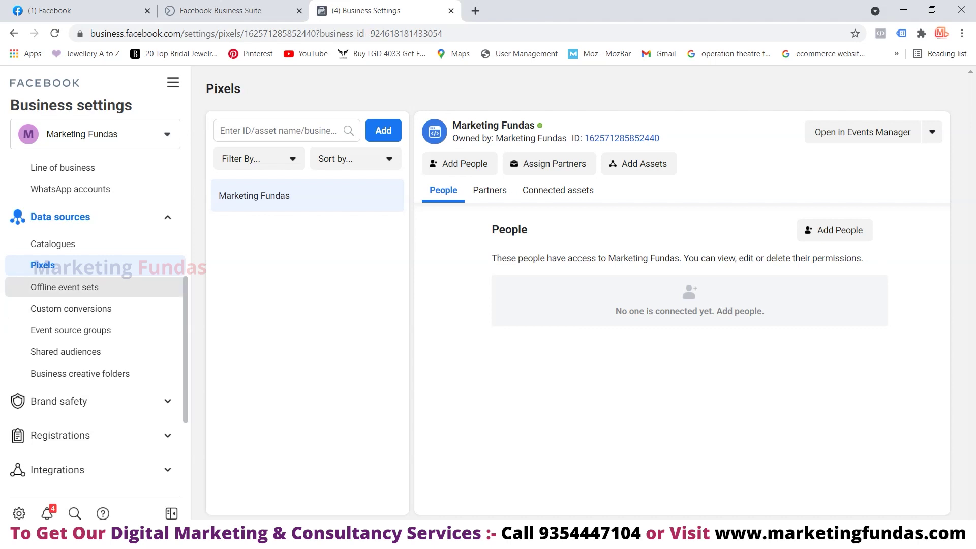
- View the Offline event sets, Custom conversions, Event source groups and Shared audiences sections under Data sources
left_click(65, 287)
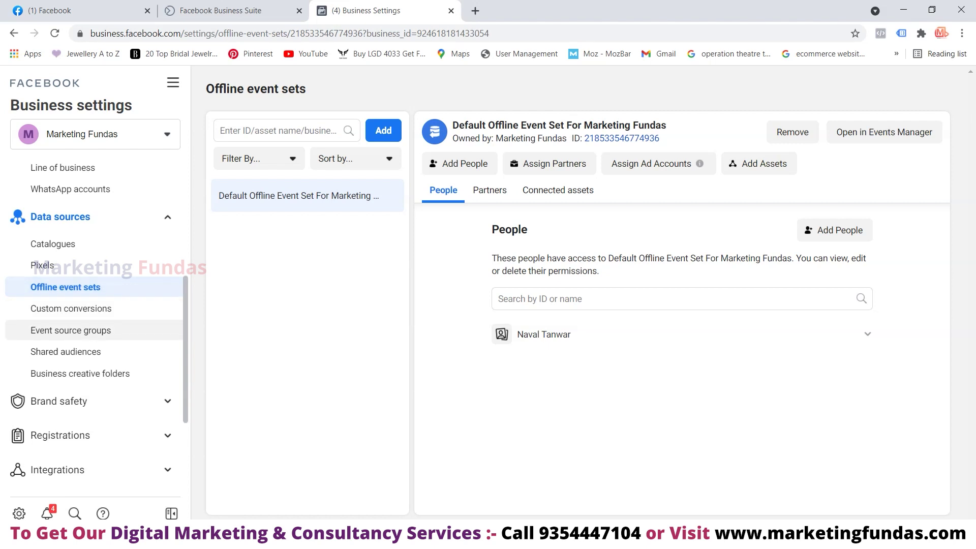
left_click(71, 308)
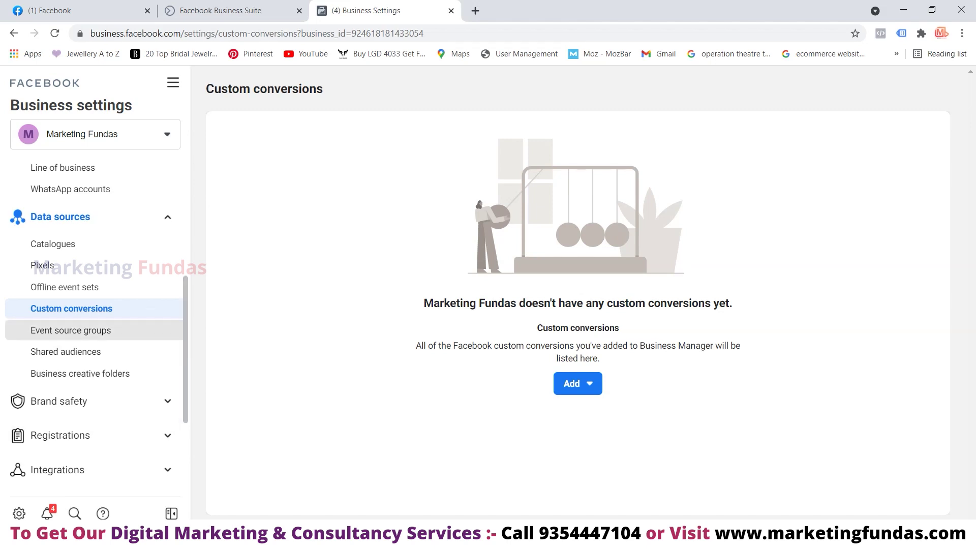
left_click(71, 330)
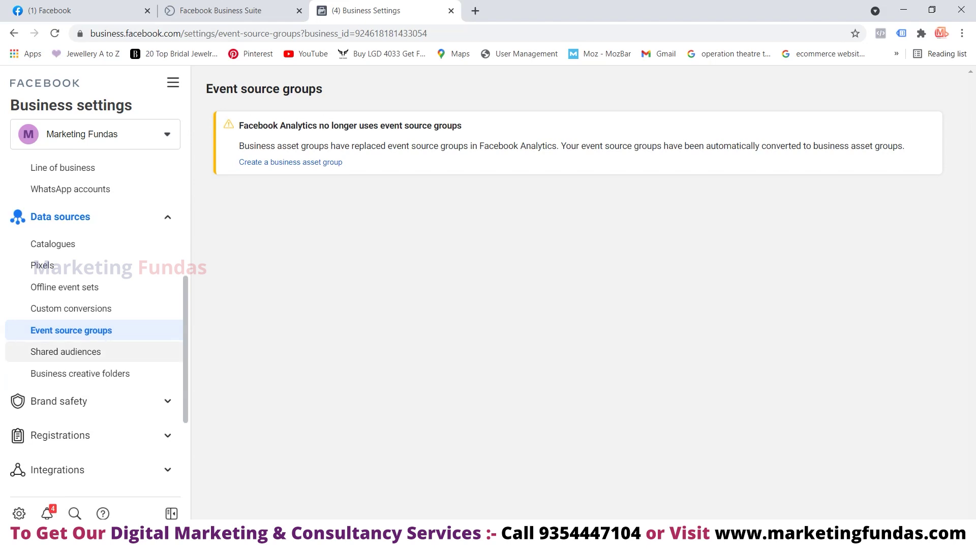
left_click(65, 351)
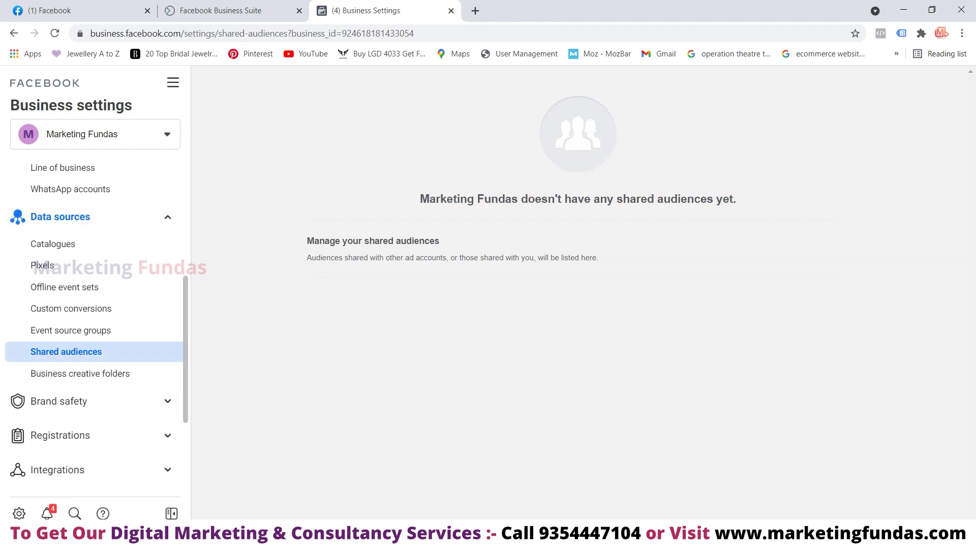
- View the Business creative folders section and its form for creating a business media folder, then close the form
left_click(81, 373)
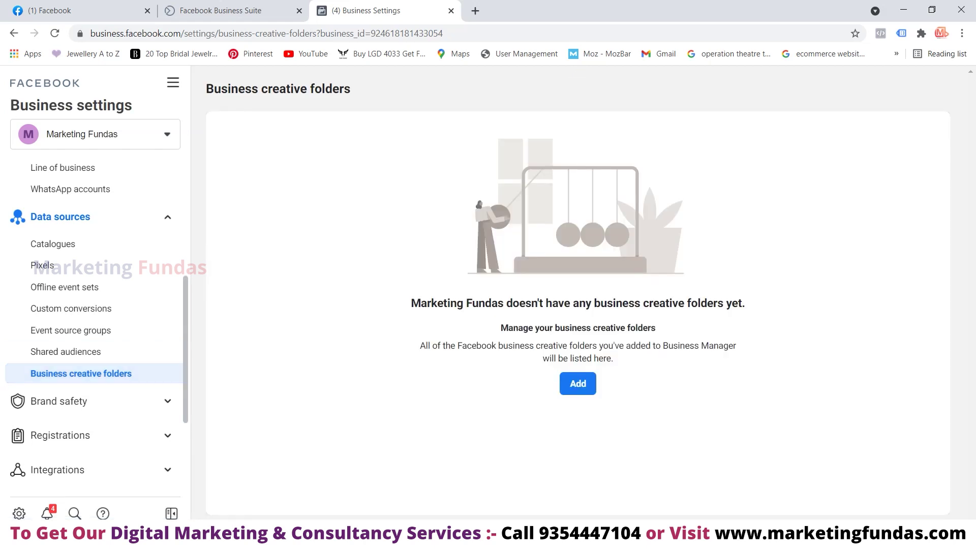
left_click(578, 383)
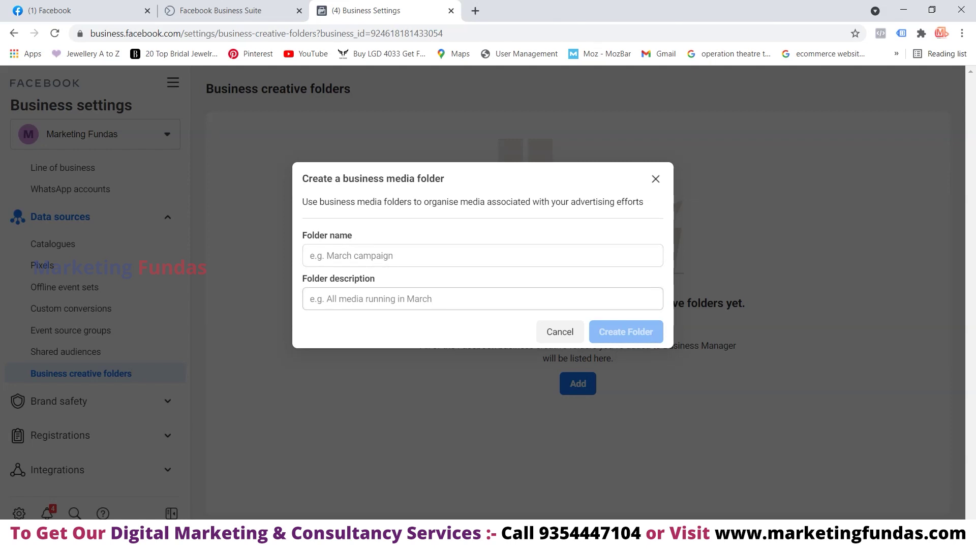
left_click(655, 178)
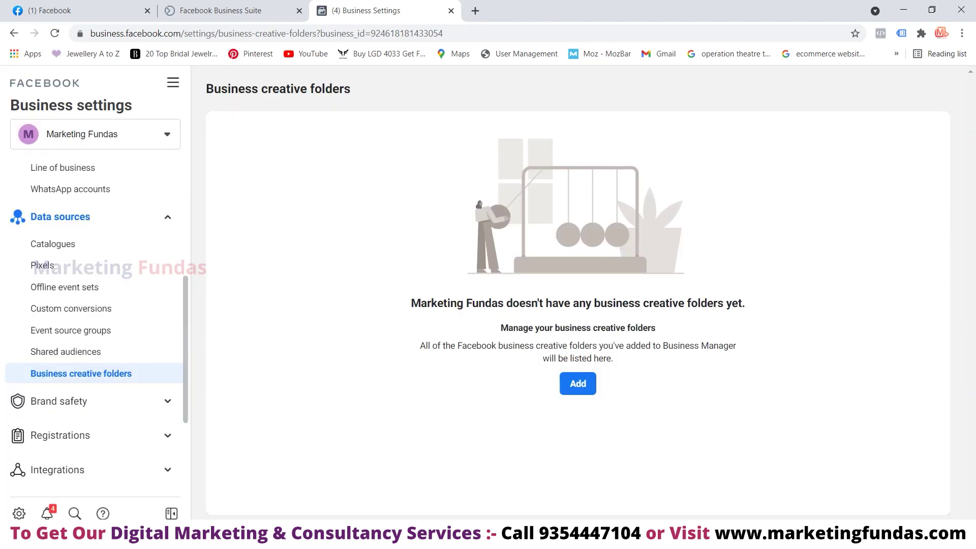
- Expand Brand safety and view its Domains and Block lists sections
scroll(96, 249, "down", 3)
left_click(97, 246)
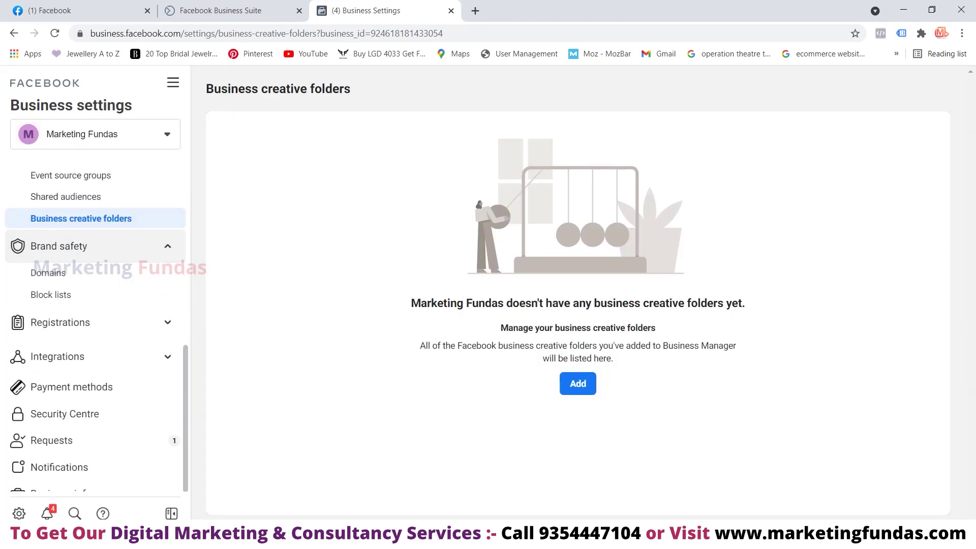
left_click(49, 273)
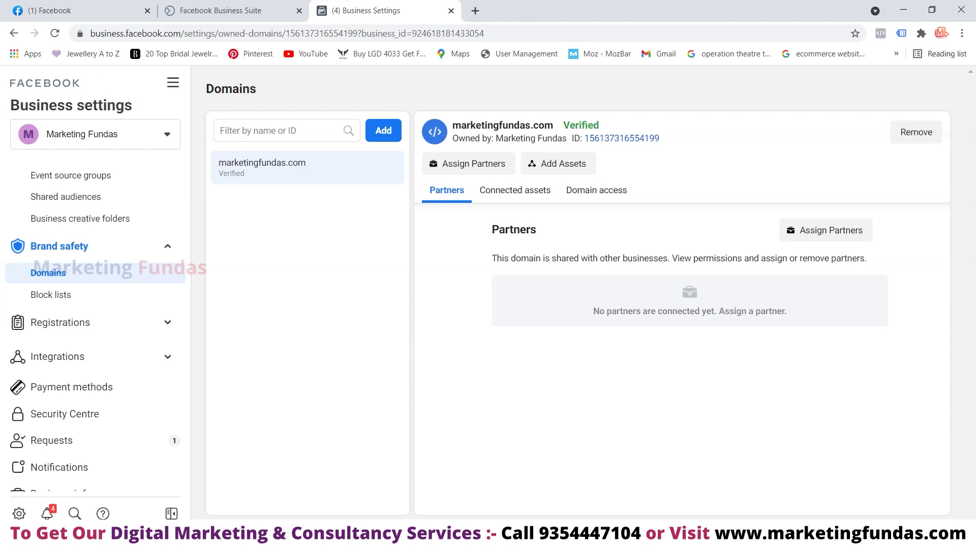
left_click(51, 295)
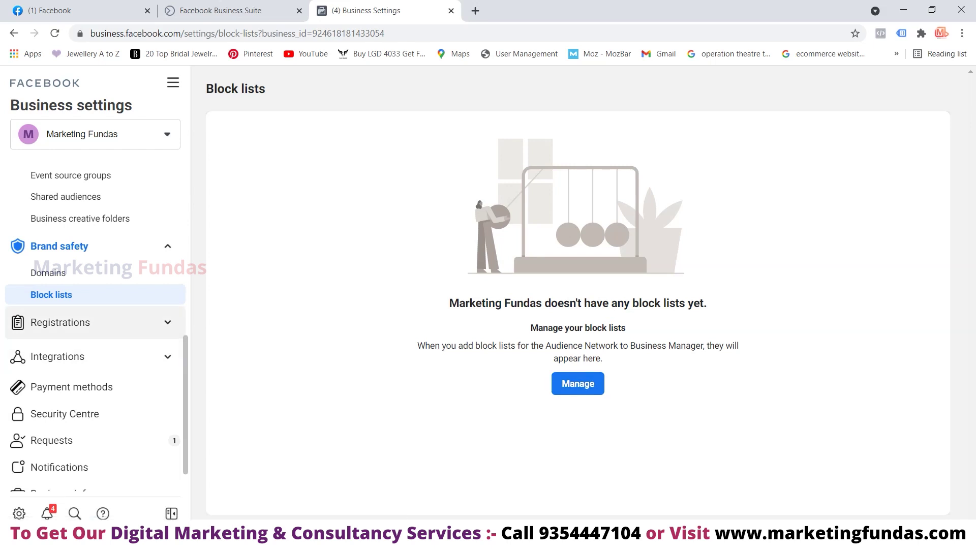
- Expand Registrations and Integrations, and view the Leads Access page
left_click(59, 322)
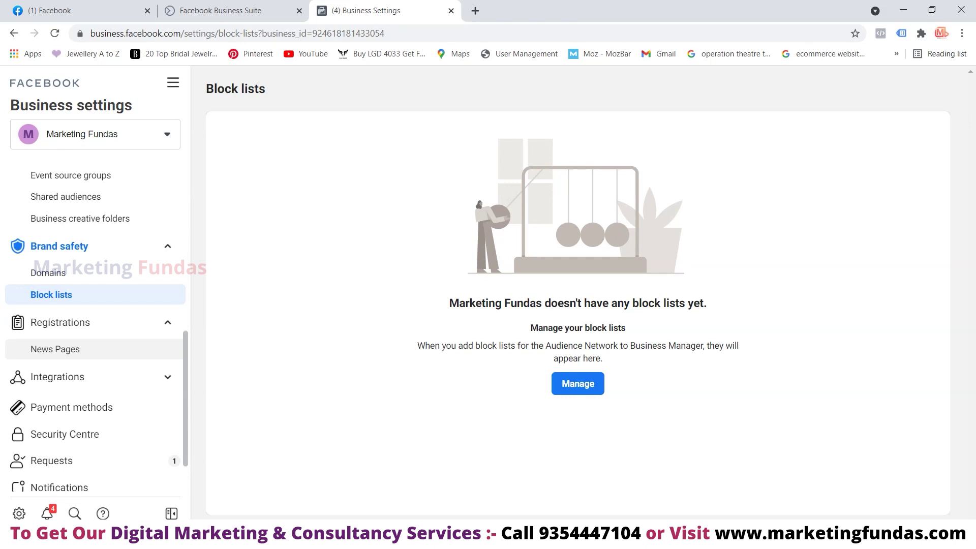
scroll(97, 330, "down", 1)
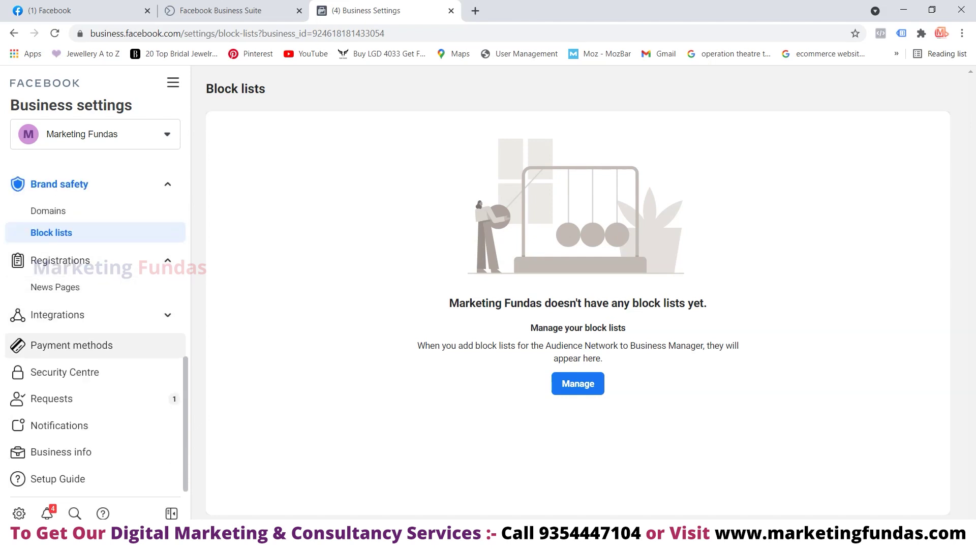
left_click(77, 314)
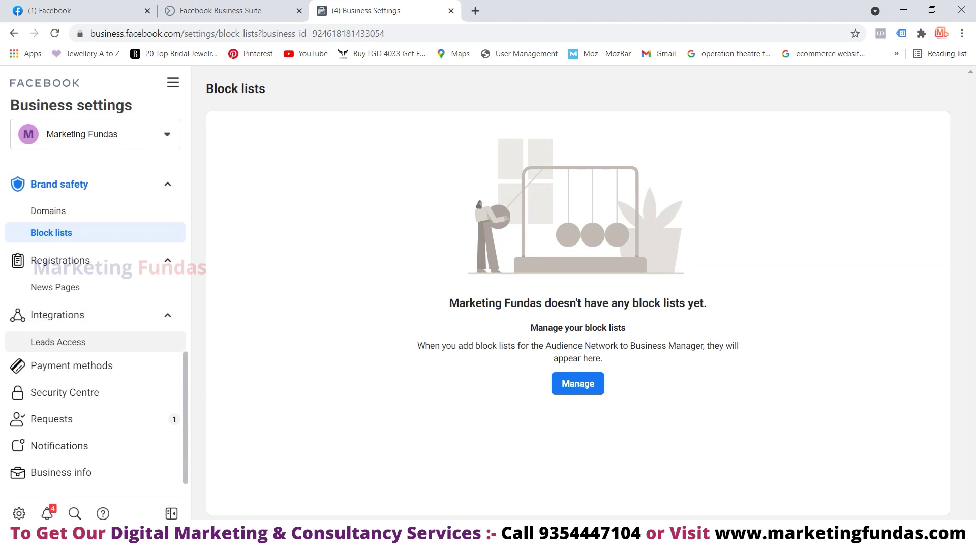
left_click(57, 341)
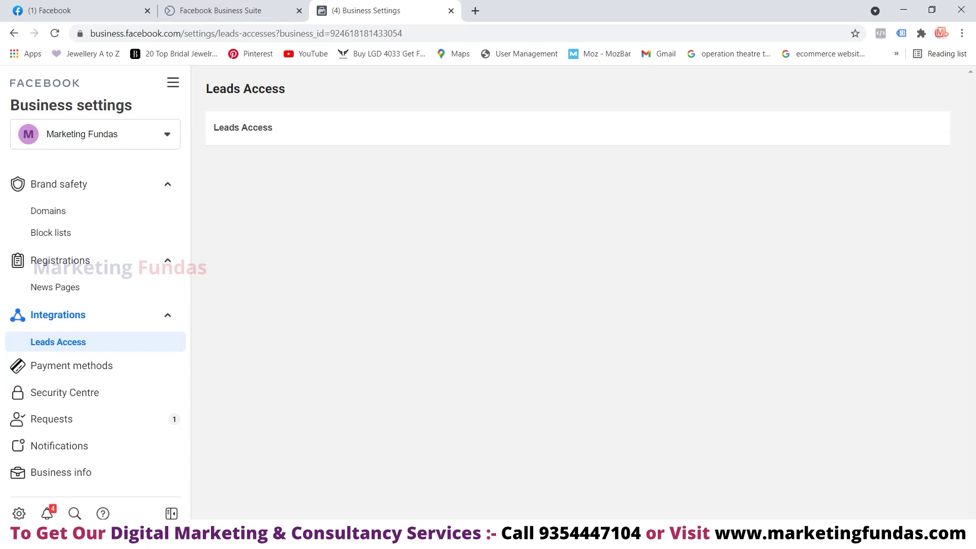
- View the Payment methods page and the Security Centre's two-factor authentication options and form for inviting another admin, leaving both unchanged
left_click(71, 365)
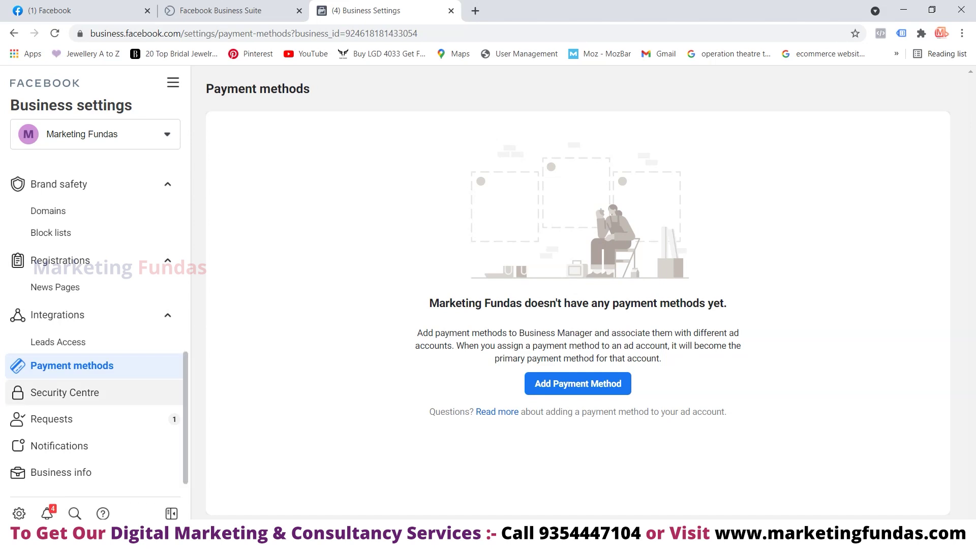
left_click(65, 392)
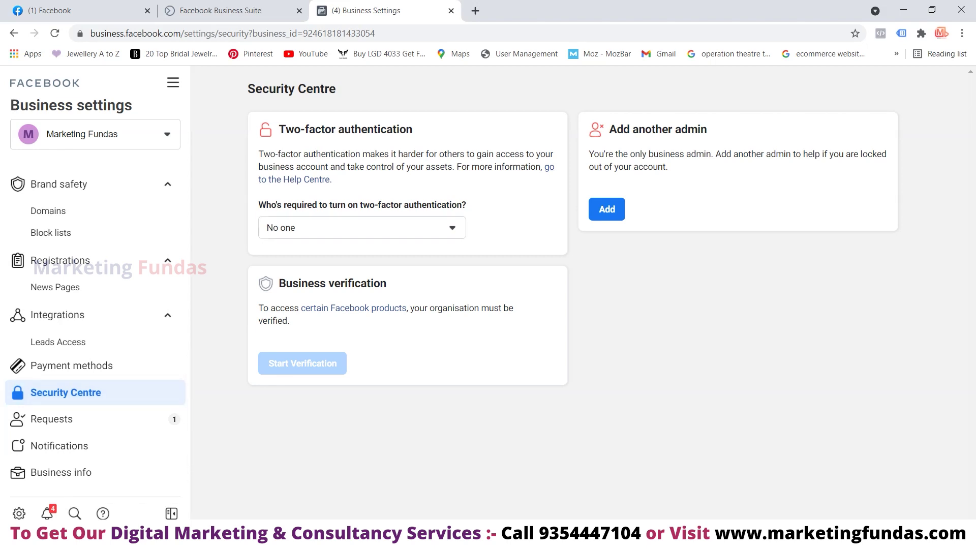
left_click(362, 227)
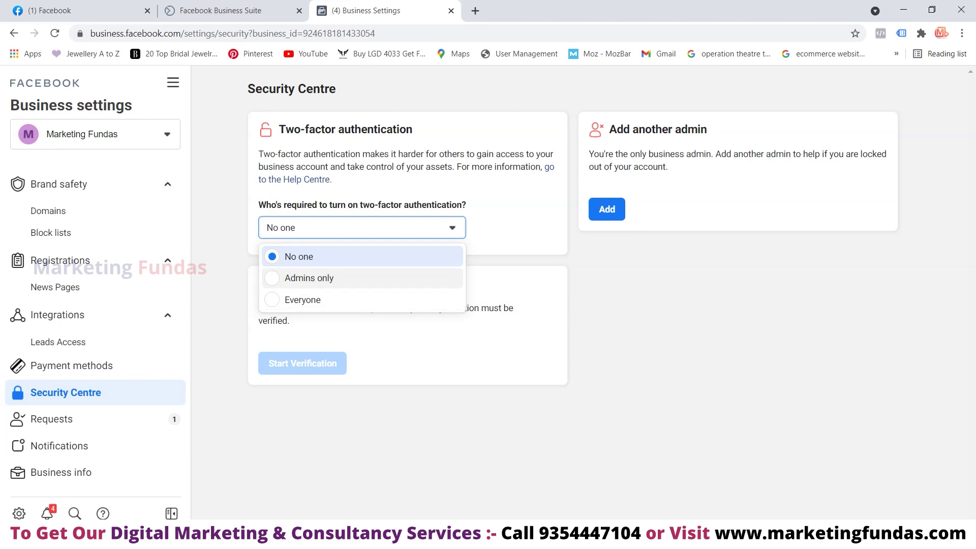
key("Escape")
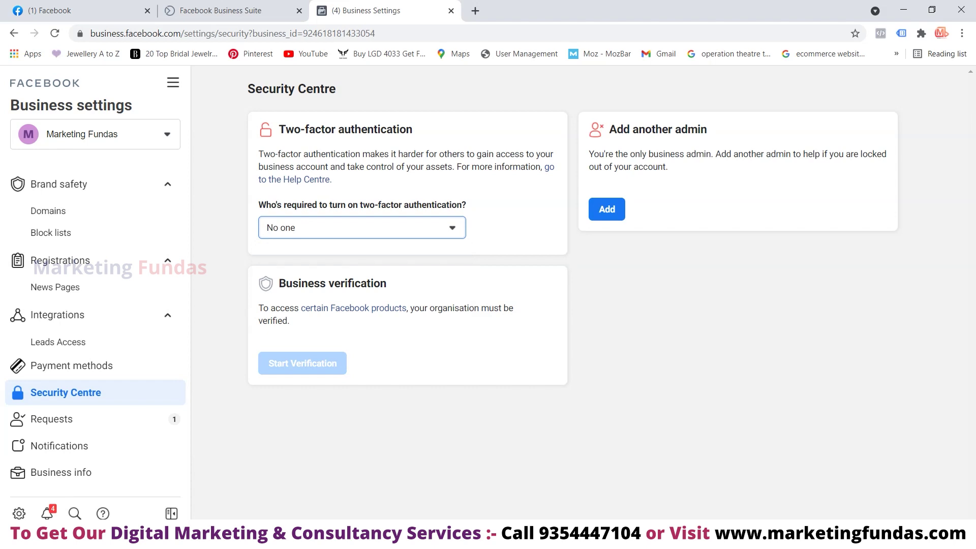
left_click(607, 209)
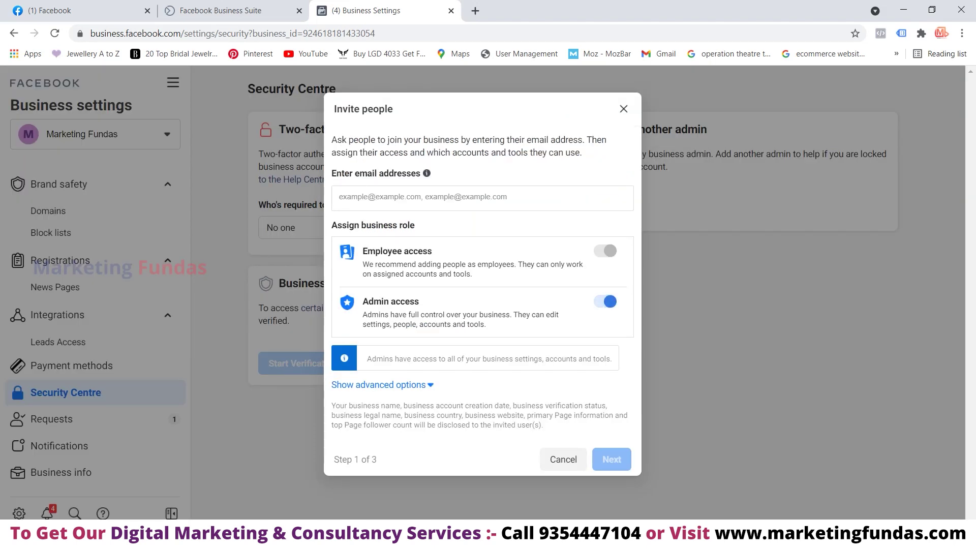
left_click(623, 109)
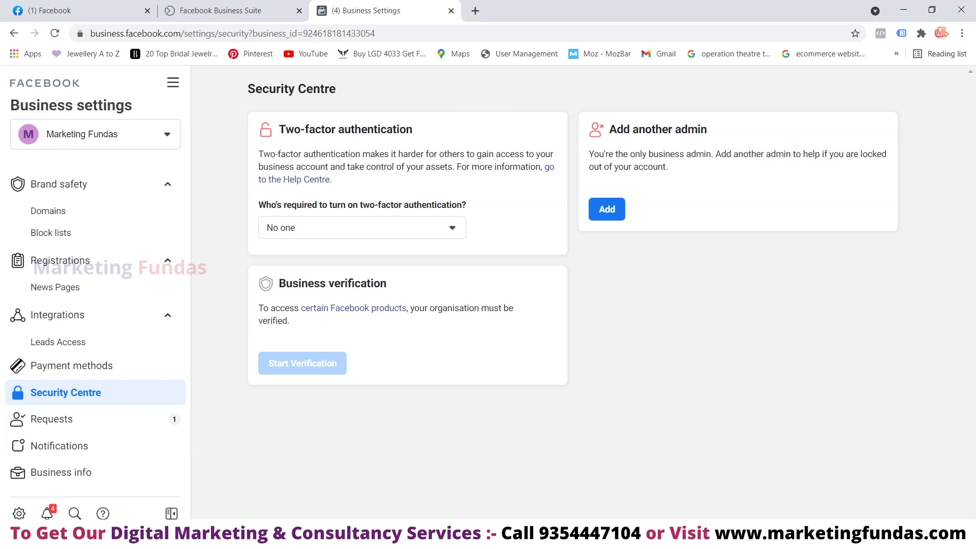
- View the Received and Sent lists in the Requests section
scroll(91, 401, "down", 1)
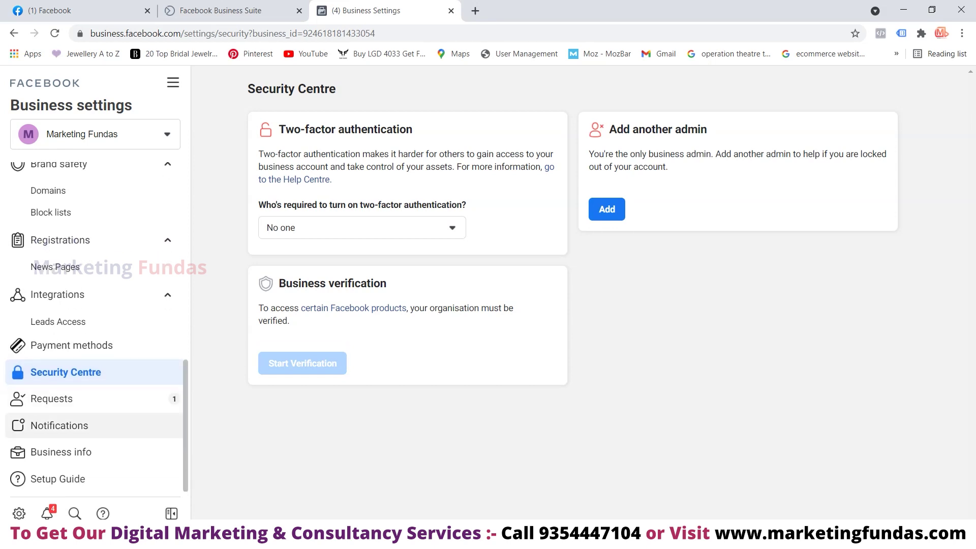
left_click(51, 399)
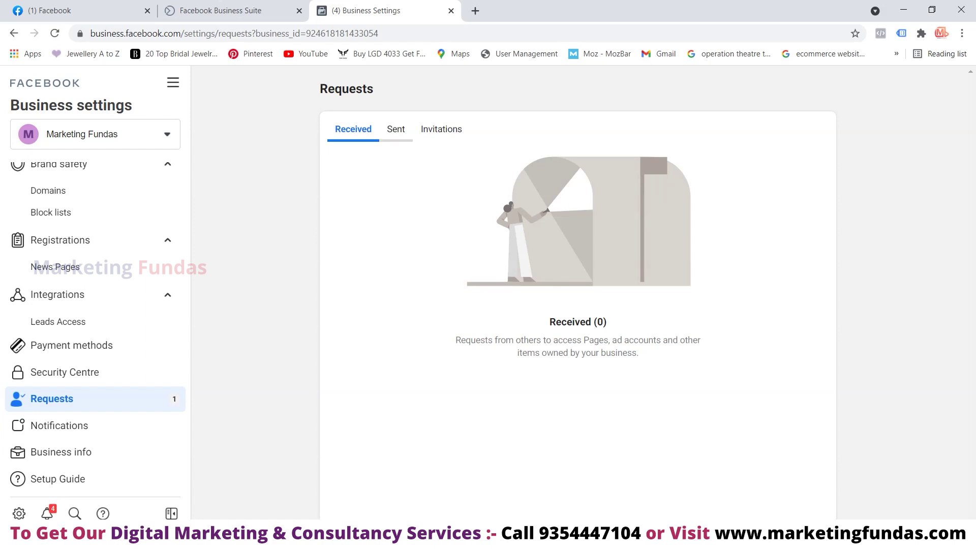
left_click(395, 129)
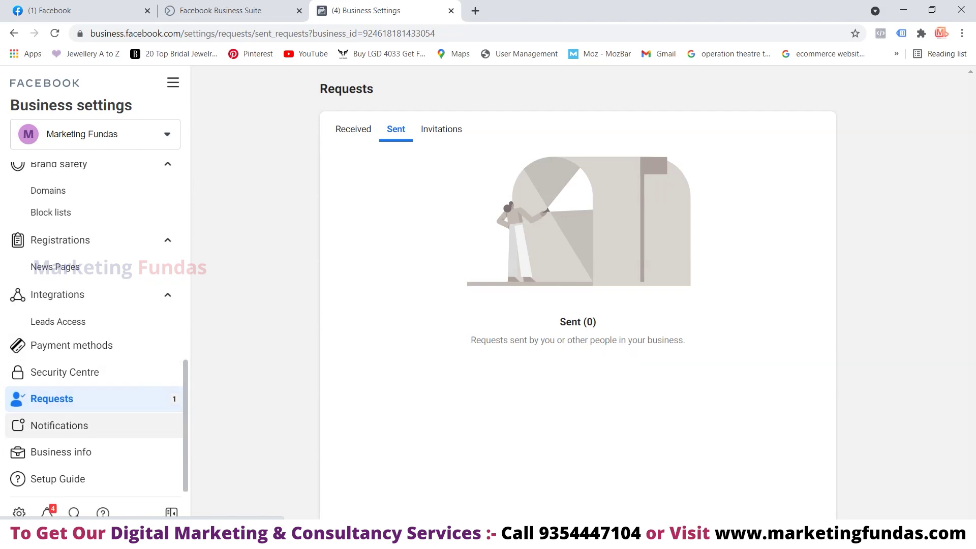
- Examine the Notification settings, from business permissions, roles and support to marketing and partner programme updates
left_click(60, 425)
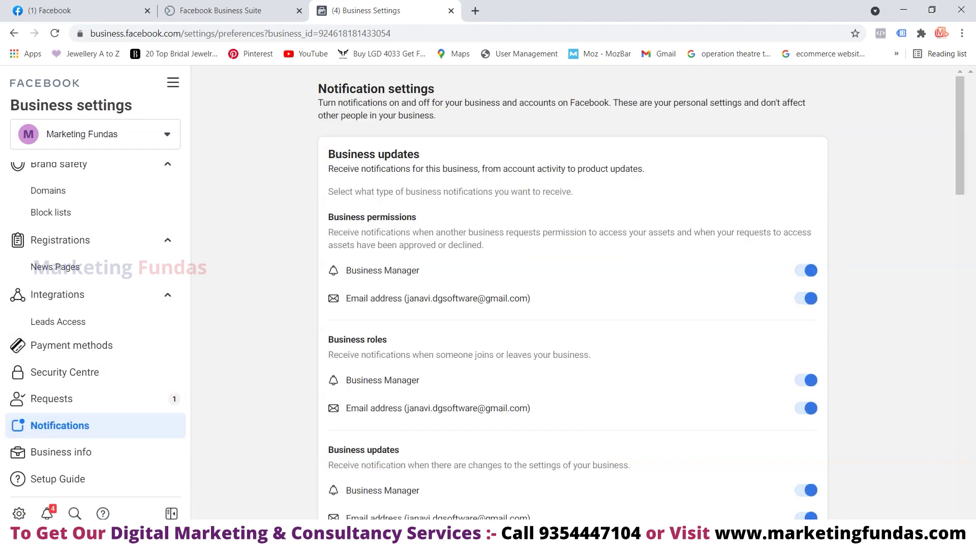
scroll(572, 305, "down", 4)
scroll(573, 305, "up", 1)
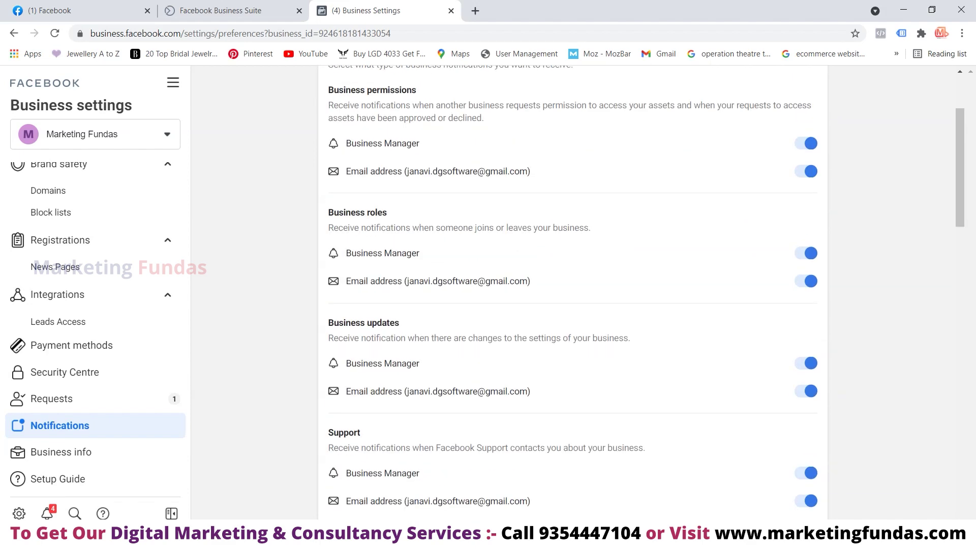
scroll(572, 305, "down", 6)
scroll(572, 305, "up", 8)
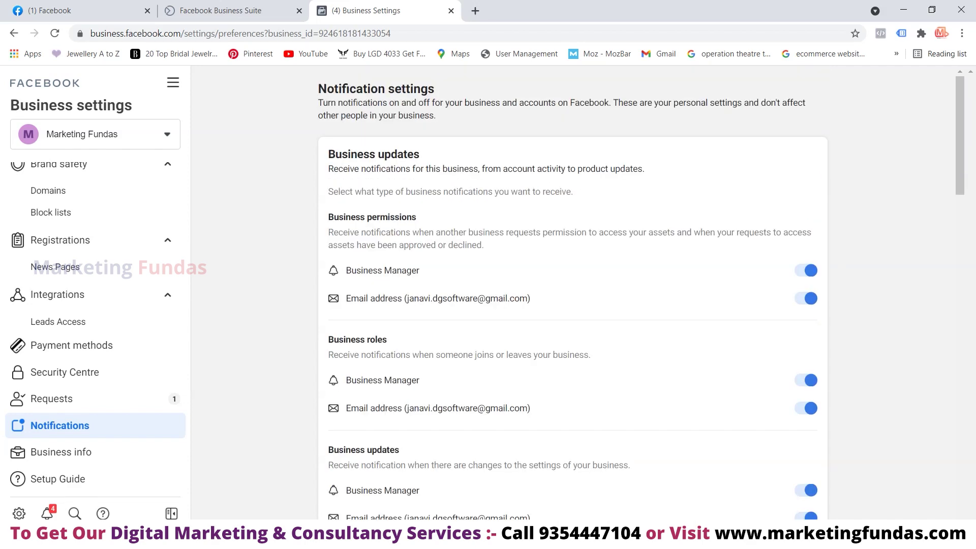
scroll(572, 305, "down", 4)
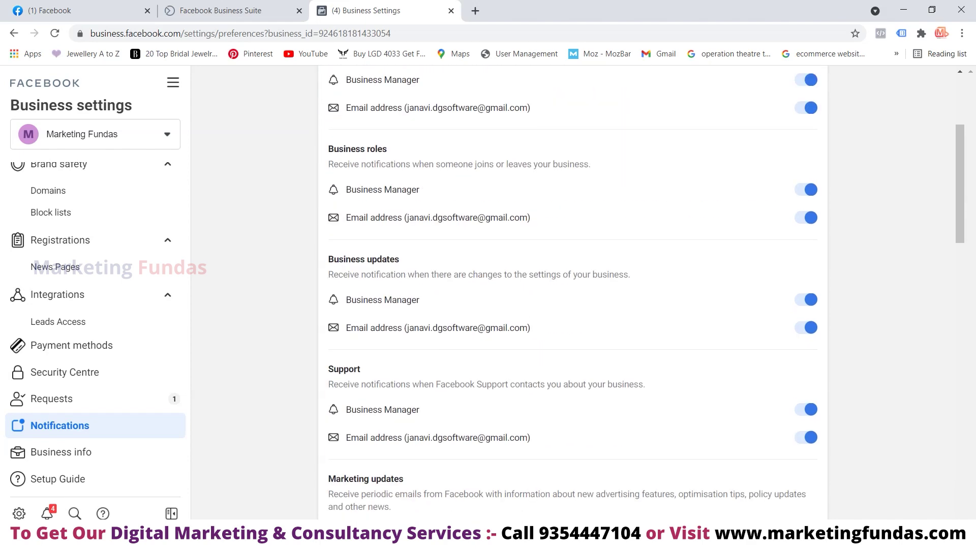
scroll(572, 305, "down", 6)
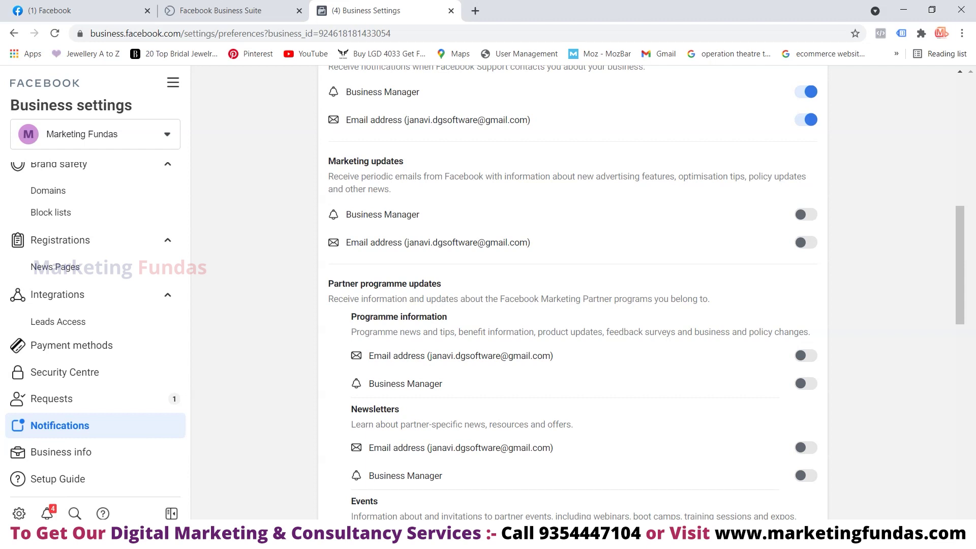
scroll(572, 295, "down", 1)
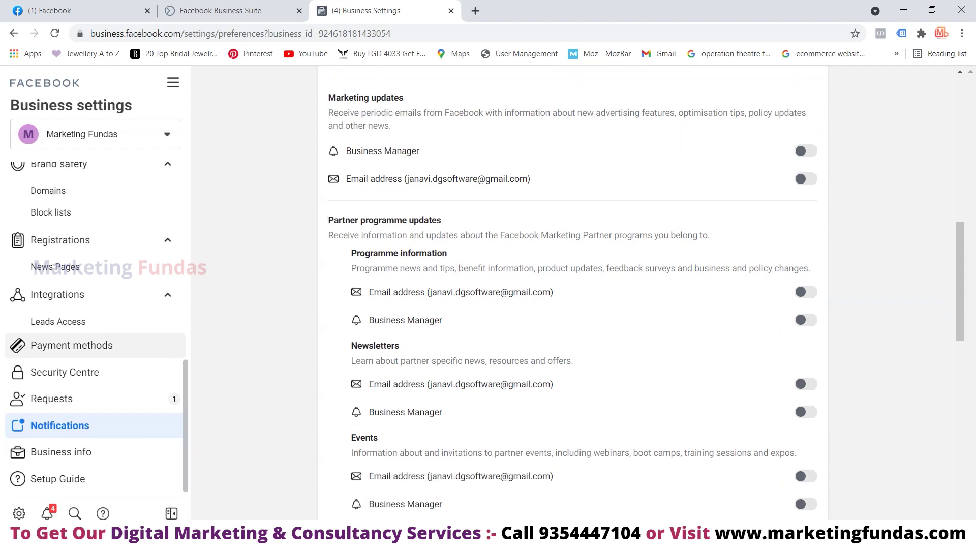
- Examine the Business info page, including the business details, business options and My Info sections
left_click(61, 451)
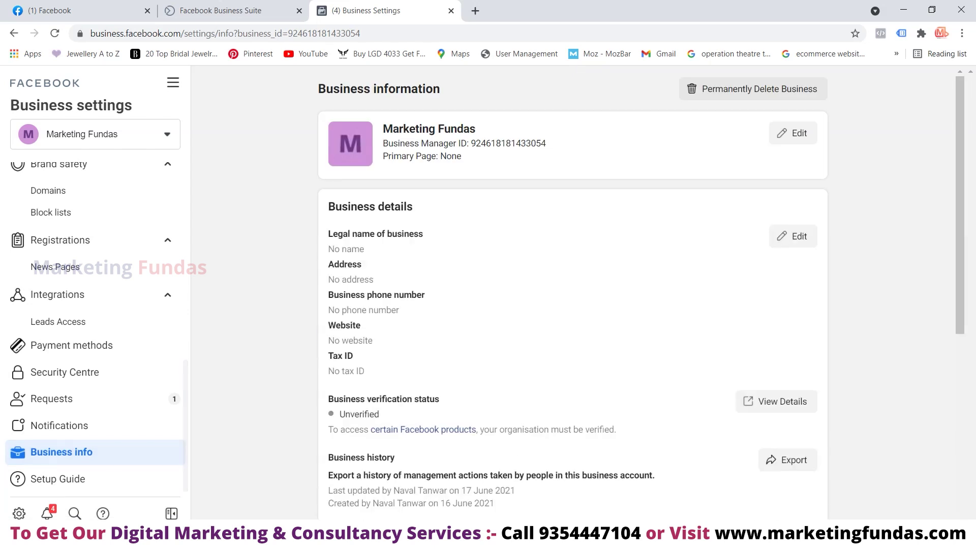
scroll(572, 295, "down", 6)
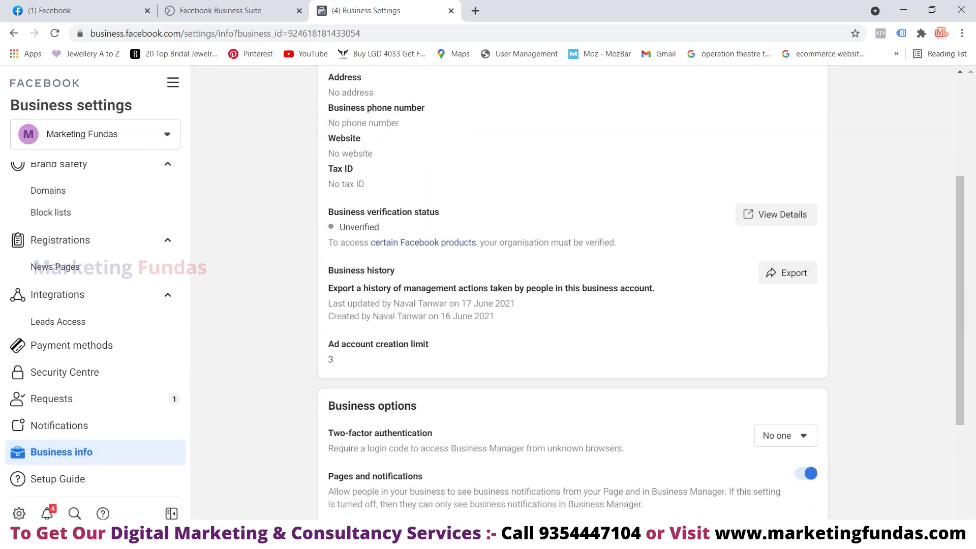
scroll(572, 294, "up", 6)
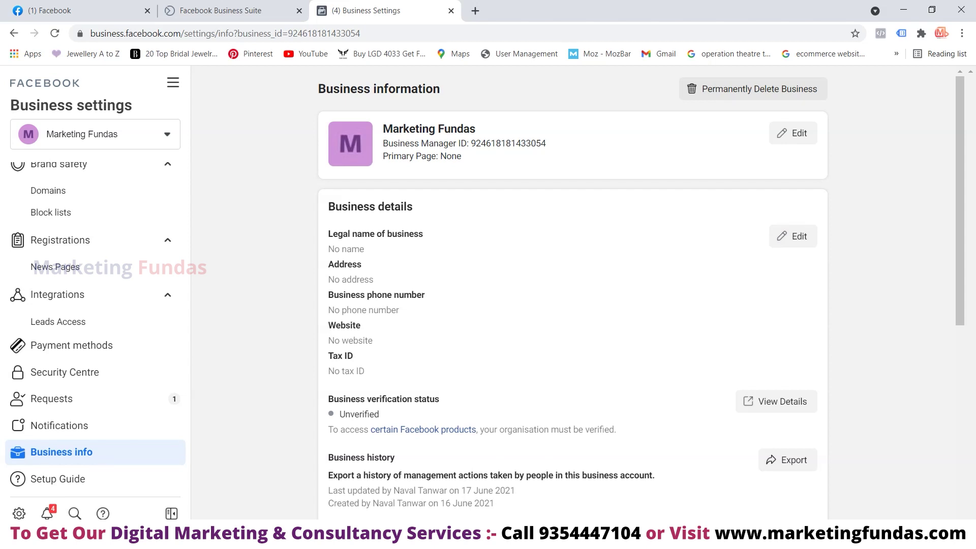
scroll(573, 295, "down", 7)
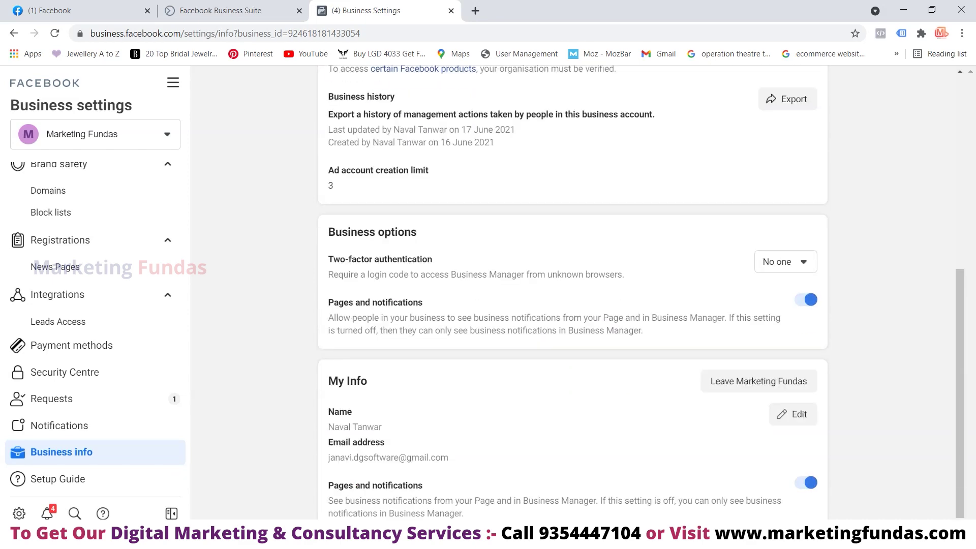
scroll(573, 295, "up", 7)
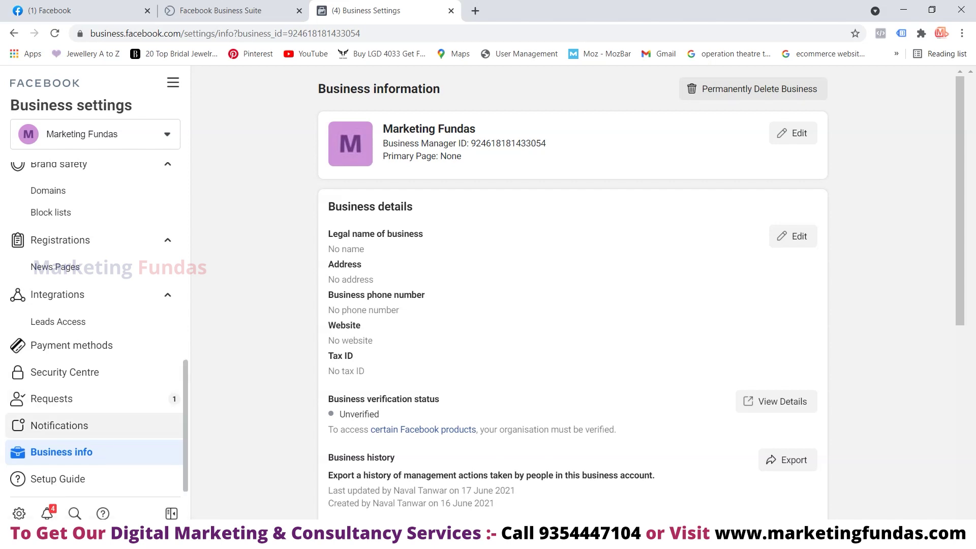
- Examine the Setup Guide's key tasks for claiming, requesting and creating ad accounts and Pages
left_click(57, 479)
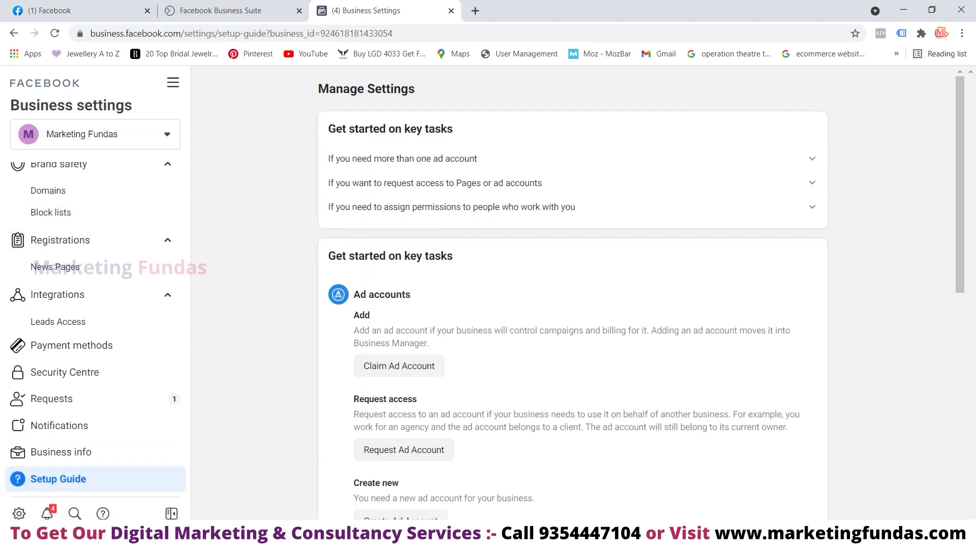
scroll(572, 305, "down", 3)
scroll(572, 305, "down", 3)
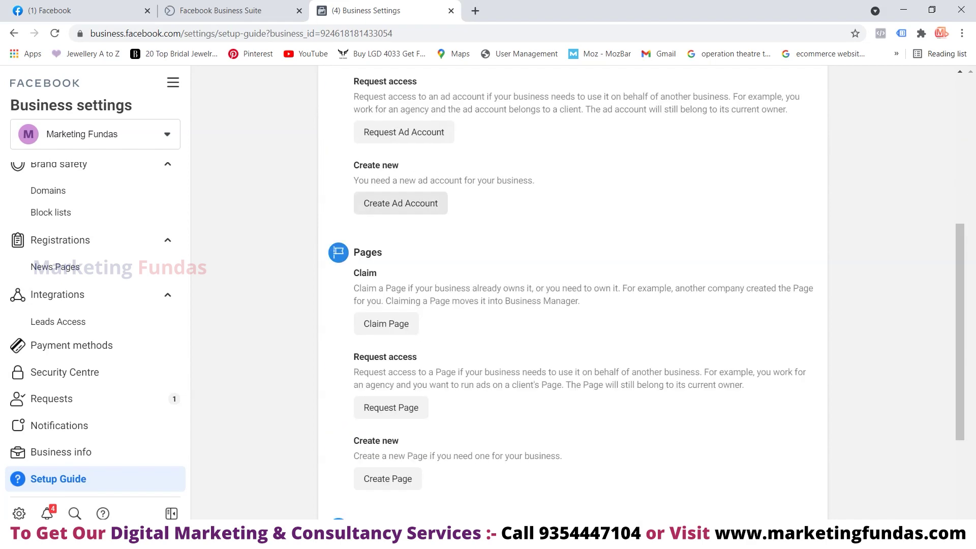
scroll(572, 304, "down", 5)
scroll(572, 304, "up", 10)
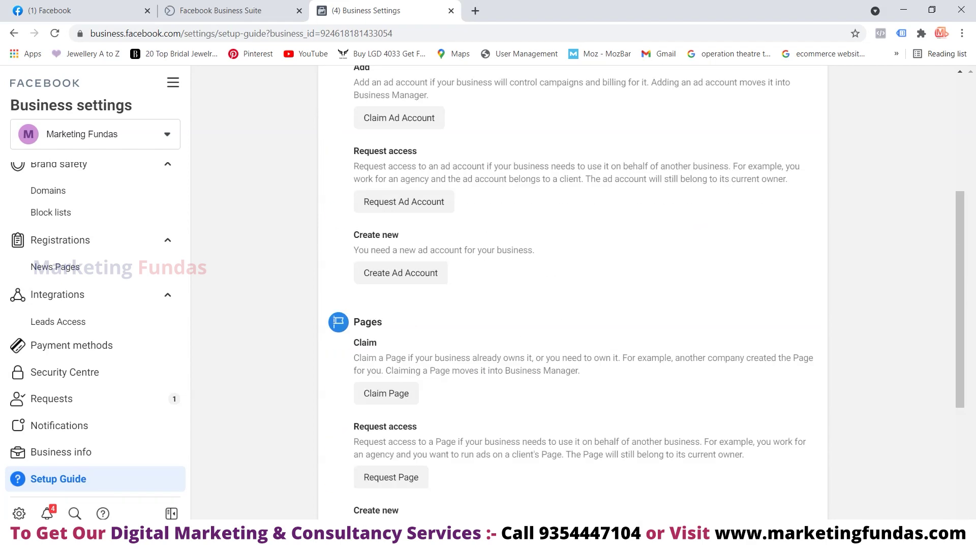